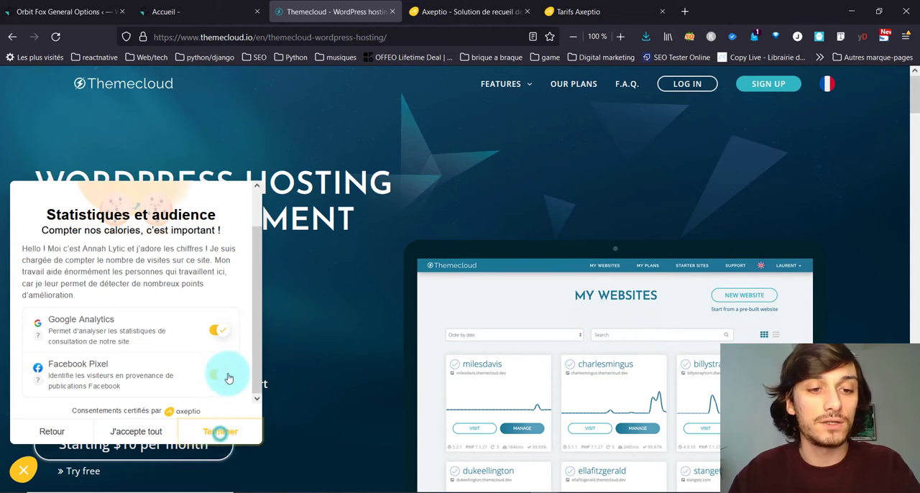
# Step: Finish the Themecloud cookie preferences with the current Google Analytics and Facebook Pixel choices
pyautogui.click(221, 433)
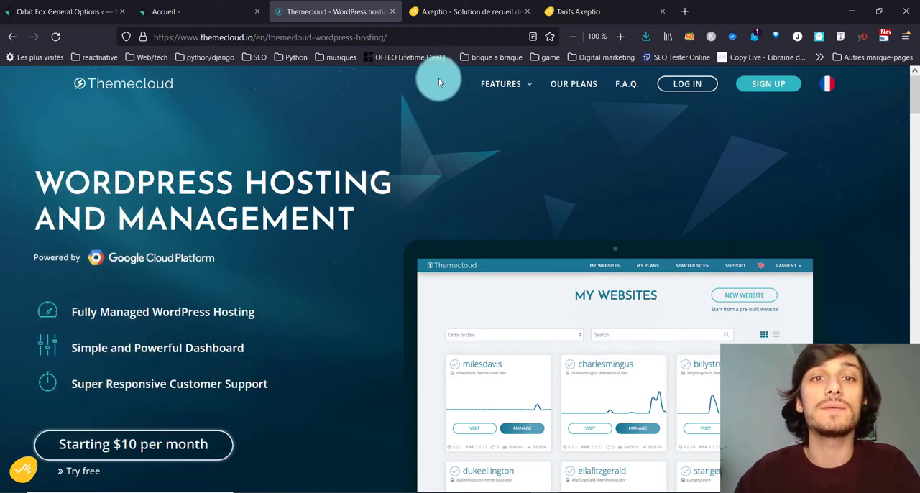
# Step: Switch to the Axeptio website, sign in through its free trial with a Google account, and start a new project
pyautogui.click(477, 11)
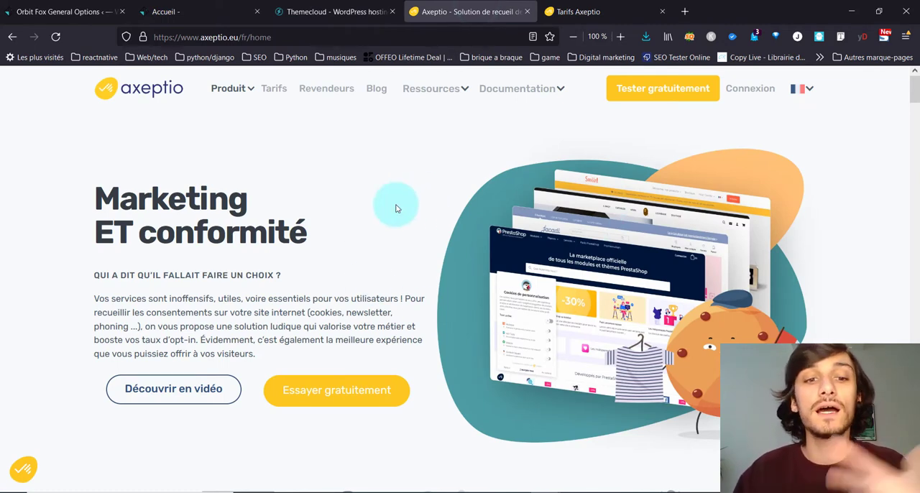
pyautogui.click(650, 97)
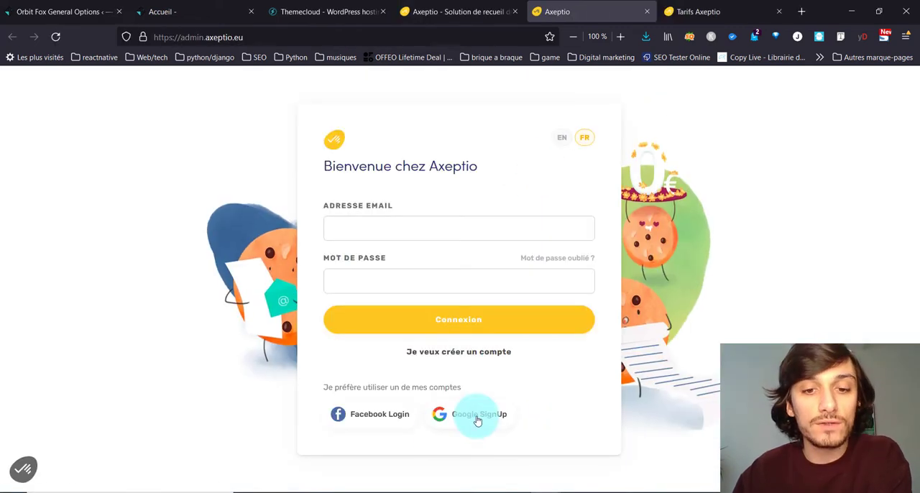
pyautogui.click(545, 353)
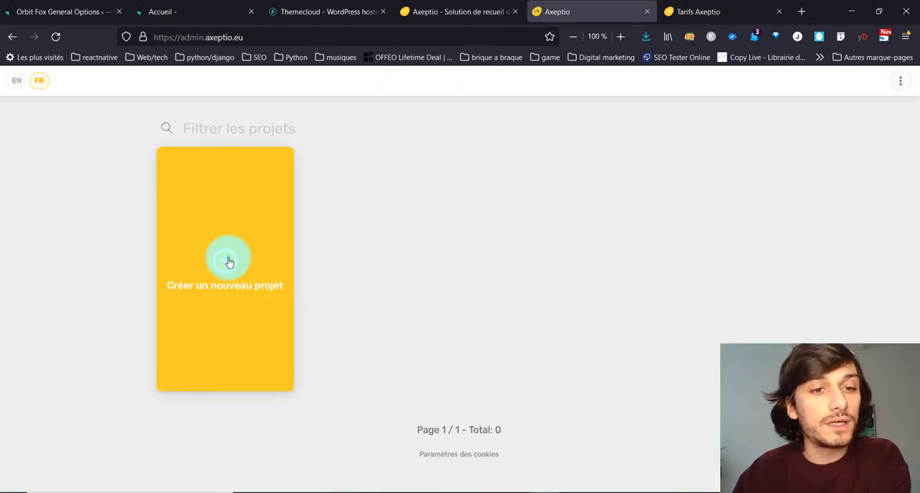
pyautogui.click(228, 261)
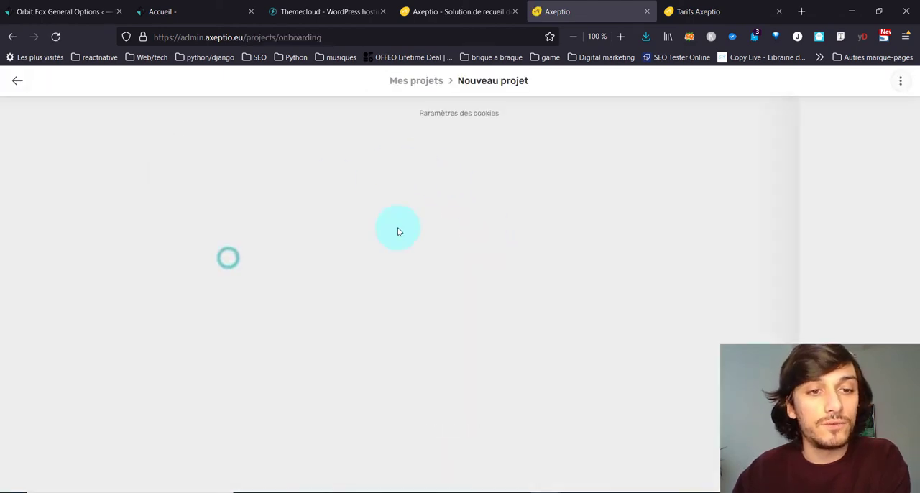
# Step: Copy the domain blanky.ovh from the open WordPress site and enter it as the new project's site address
pyautogui.click(144, 12)
pyautogui.click(253, 38)
pyautogui.moveTo(248, 36); pyautogui.dragTo(199, 38)
pyautogui.hotkey('ctrl', 'c')
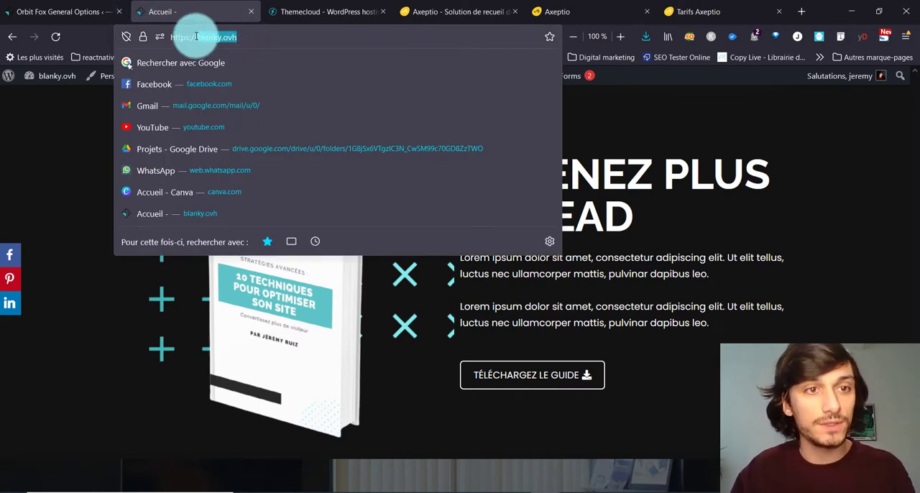
pyautogui.click(589, 10)
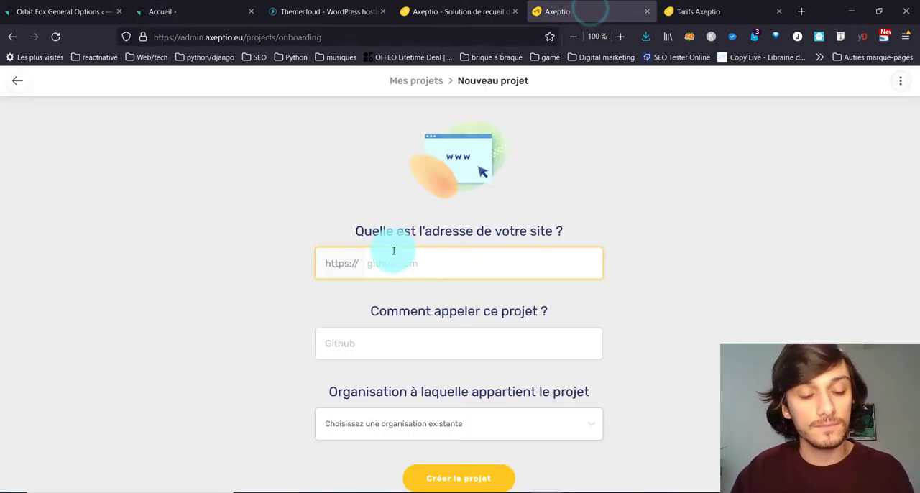
pyautogui.hotkey('ctrl', 'v')
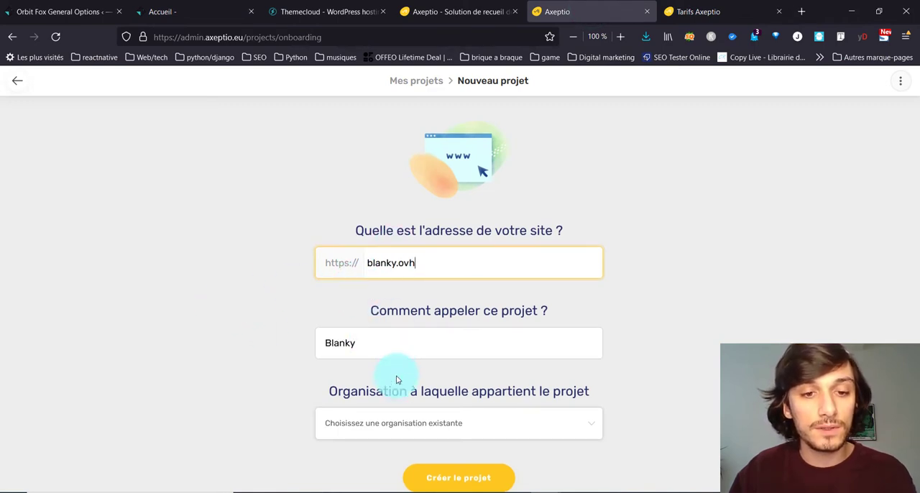
# Step: Name the project Blanky-test and create it as an independent project without an organisation
pyautogui.click(392, 352)
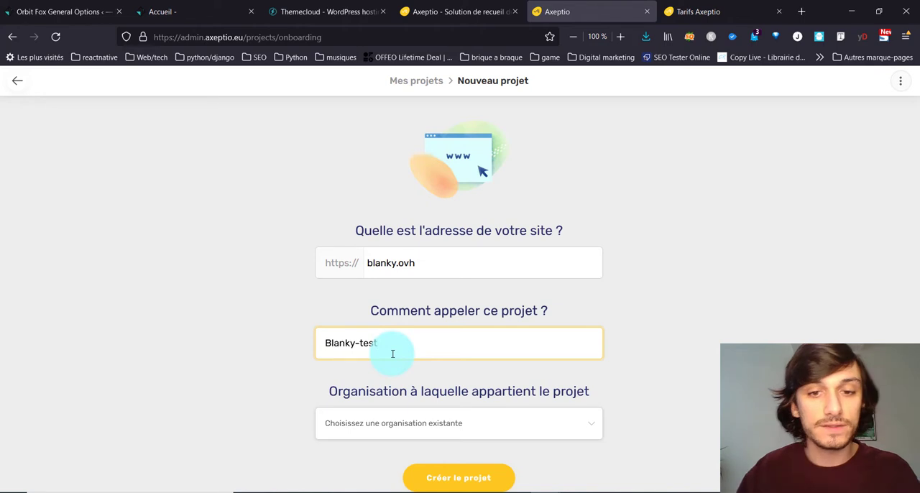
pyautogui.click(400, 424)
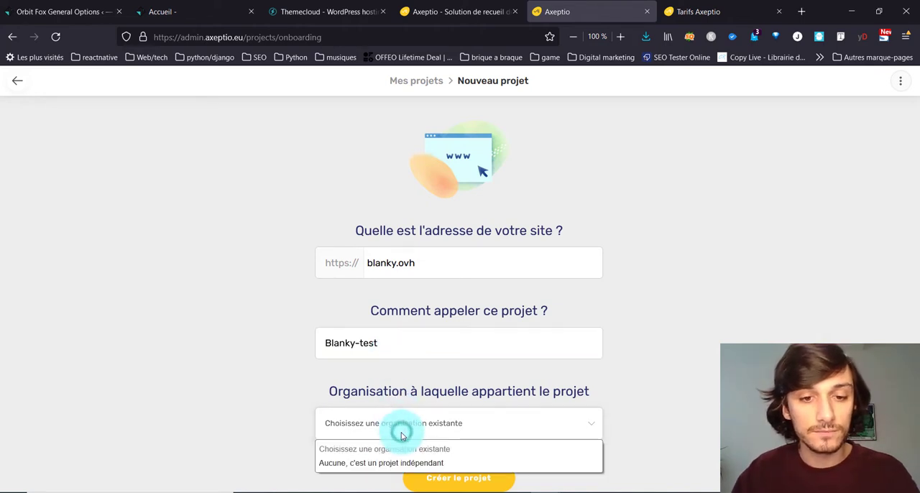
pyautogui.click(374, 463)
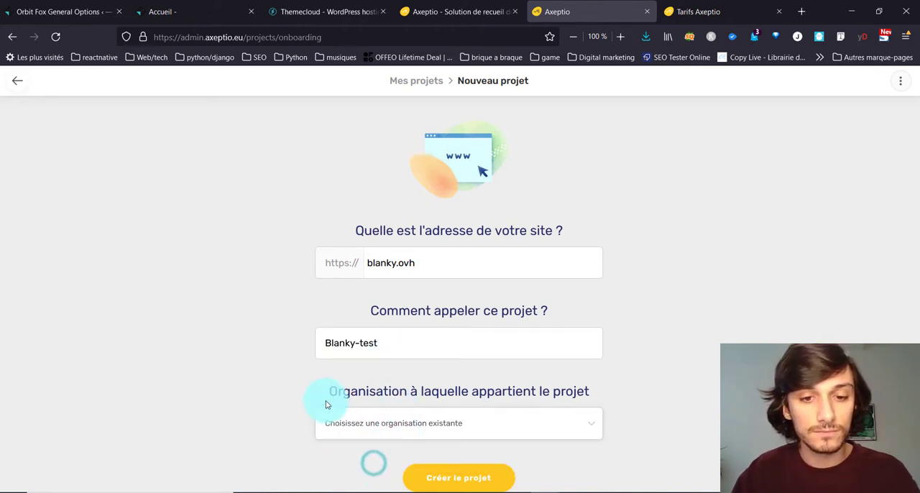
pyautogui.click(484, 478)
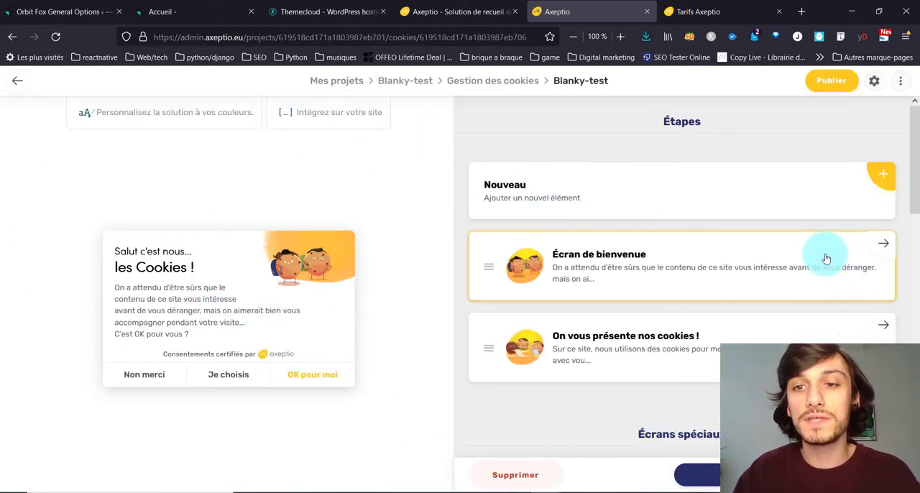
# Step: Add the free "Statistiques et audience" screen as a new step of the cookie widget
pyautogui.click(650, 193)
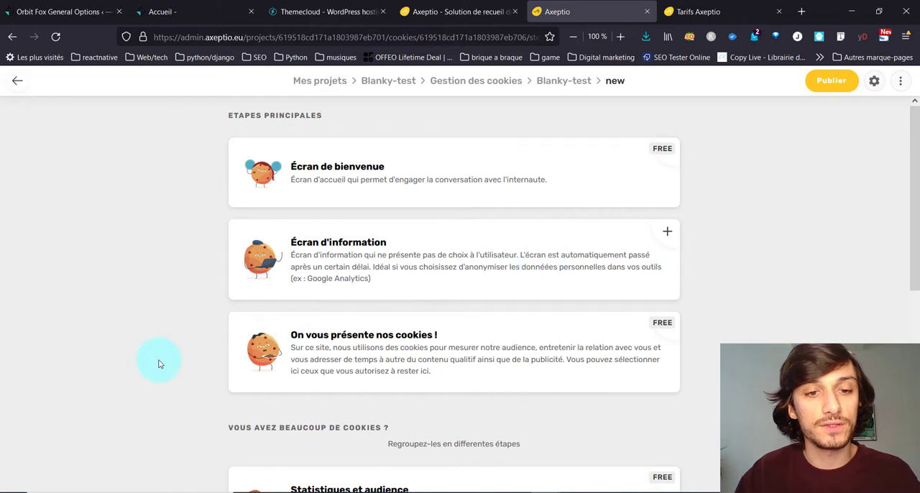
pyautogui.scroll(-4, 160, 377)
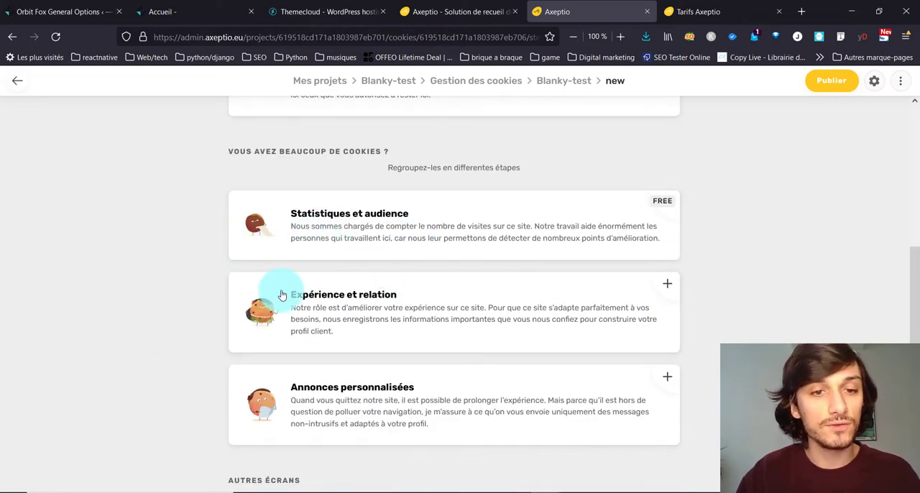
pyautogui.scroll(-1, 446, 312)
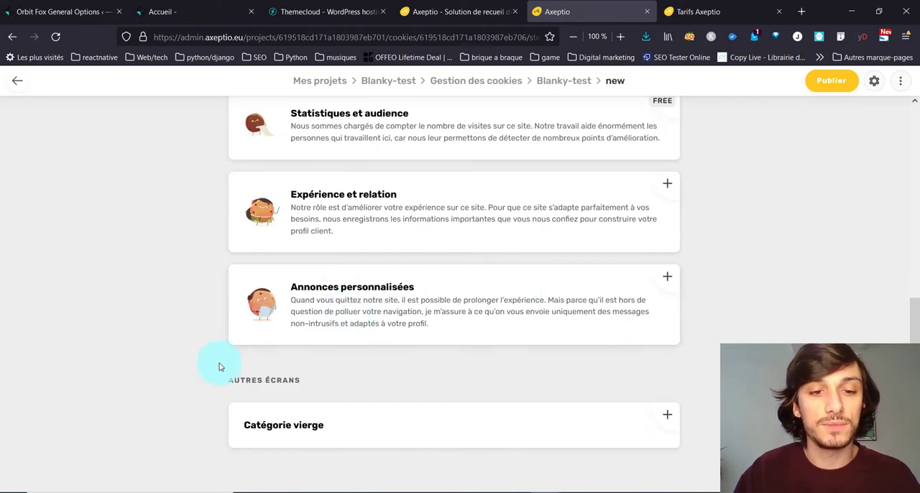
pyautogui.scroll(2, 508, 325)
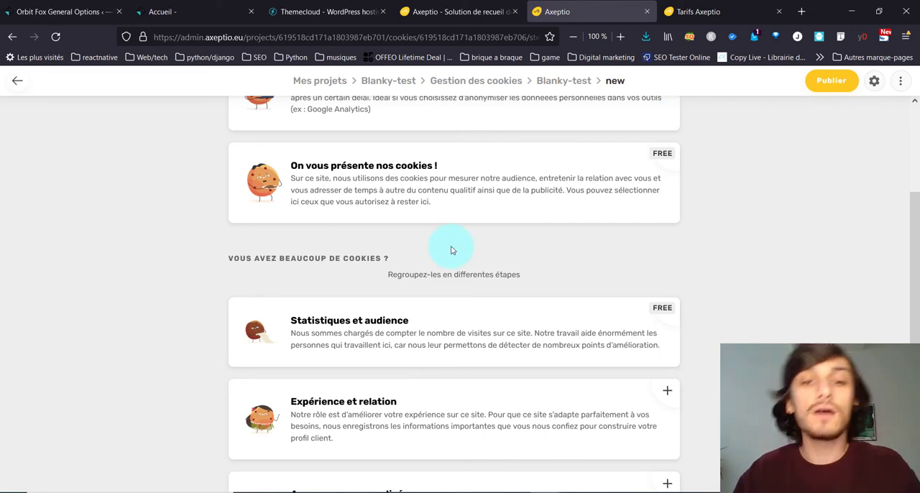
pyautogui.click(461, 330)
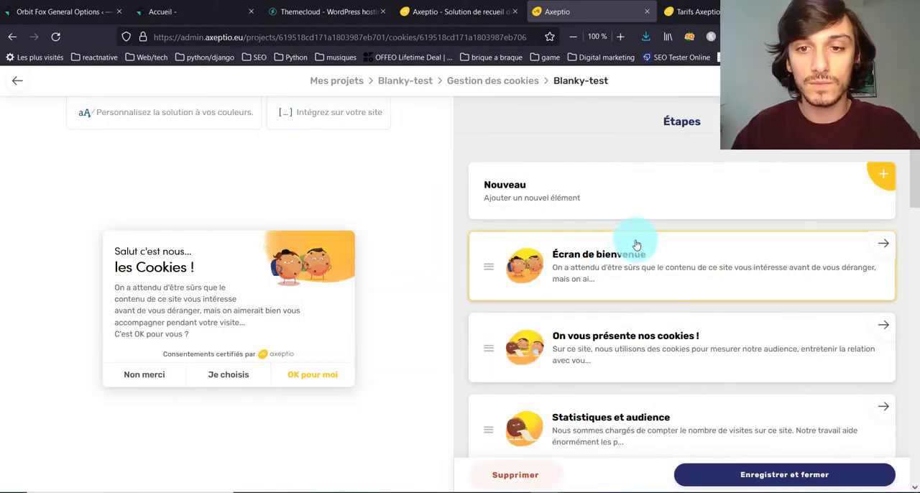
# Step: Set the welcome screen's over-title to "Bonjours" and its title to "Voici nos cookies (miam)"
pyautogui.click(891, 246)
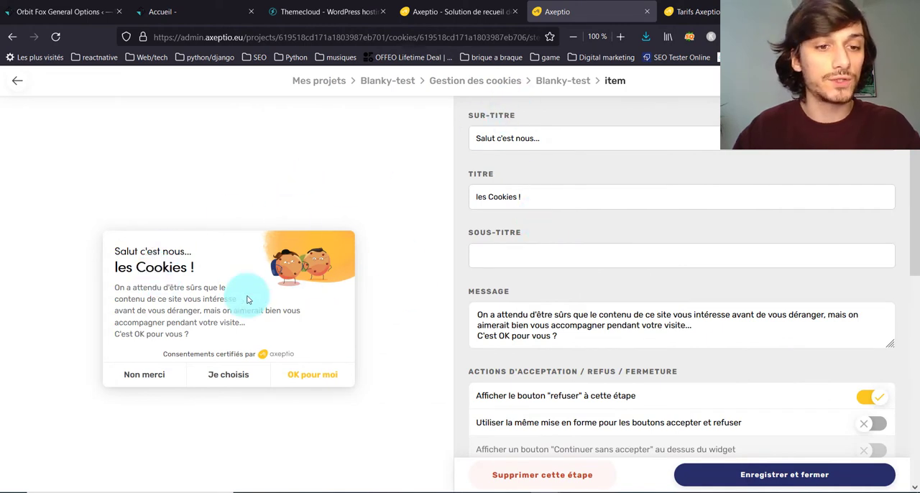
pyautogui.moveTo(536, 141); pyautogui.dragTo(434, 141)
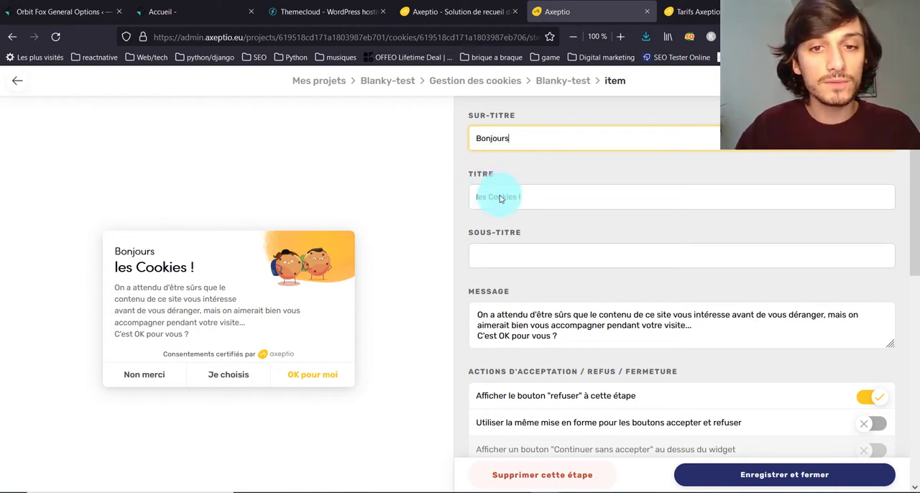
pyautogui.moveTo(530, 196); pyautogui.dragTo(325, 198)
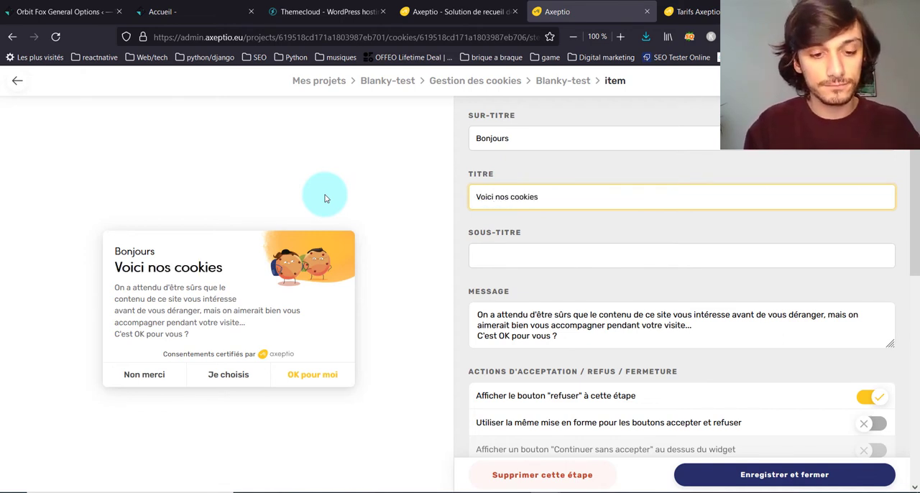
pyautogui.write('nos cookies (miam')
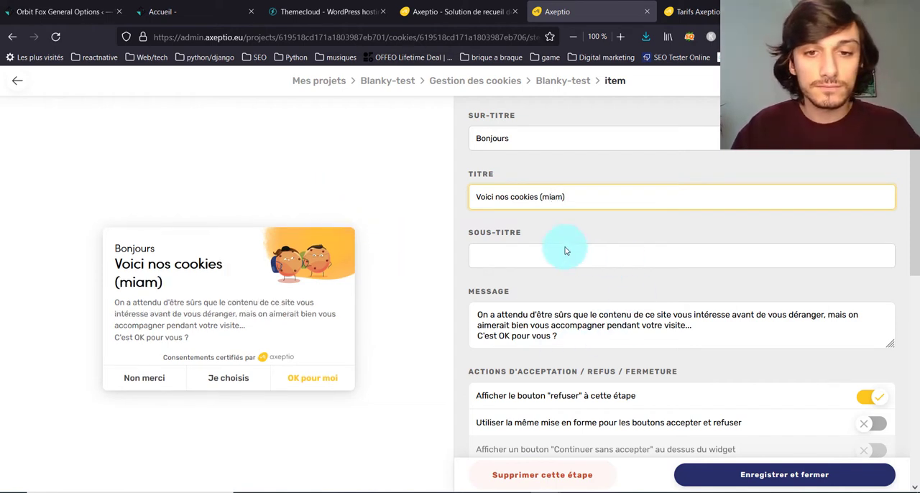
# Step: Replace the welcome screen's illustration with the standard image of two orange cookies facing each other
pyautogui.scroll(-5, 547, 327)
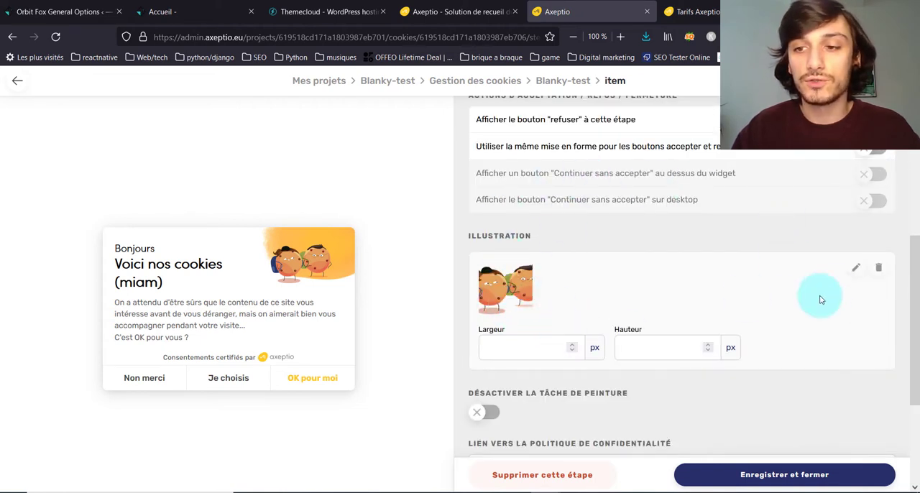
pyautogui.click(857, 271)
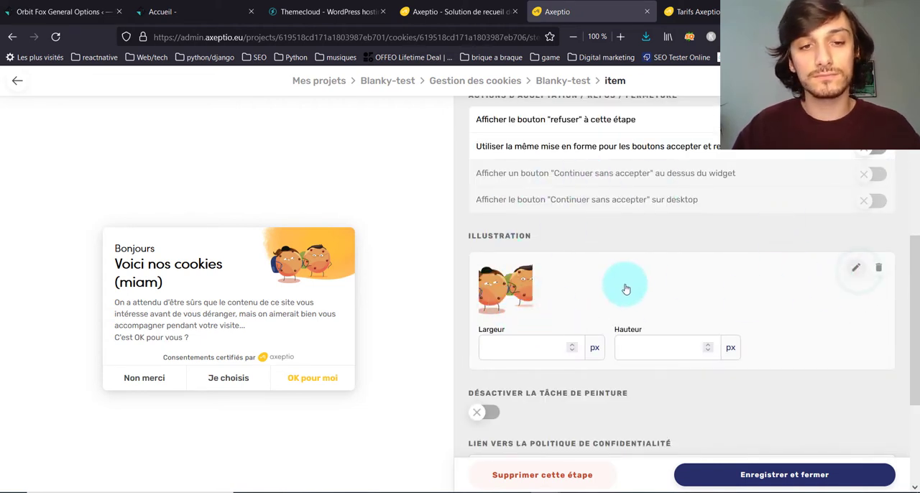
pyautogui.click(517, 286)
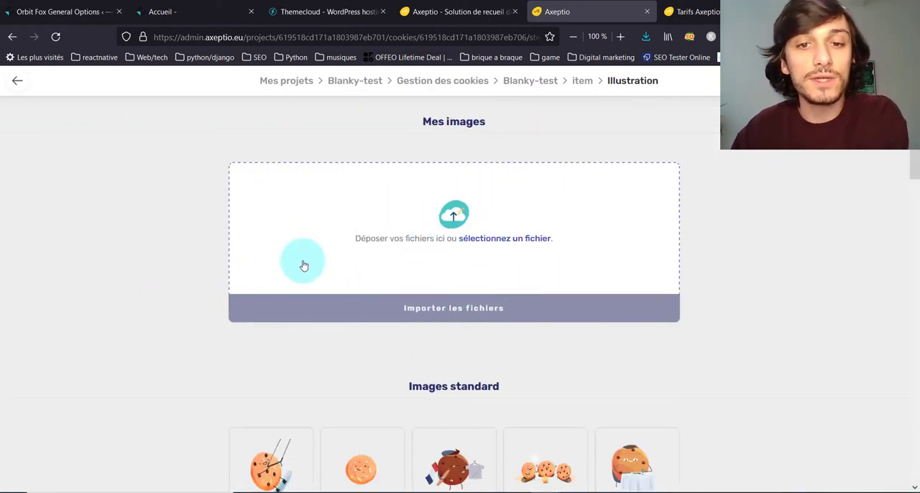
pyautogui.scroll(-5, 381, 263)
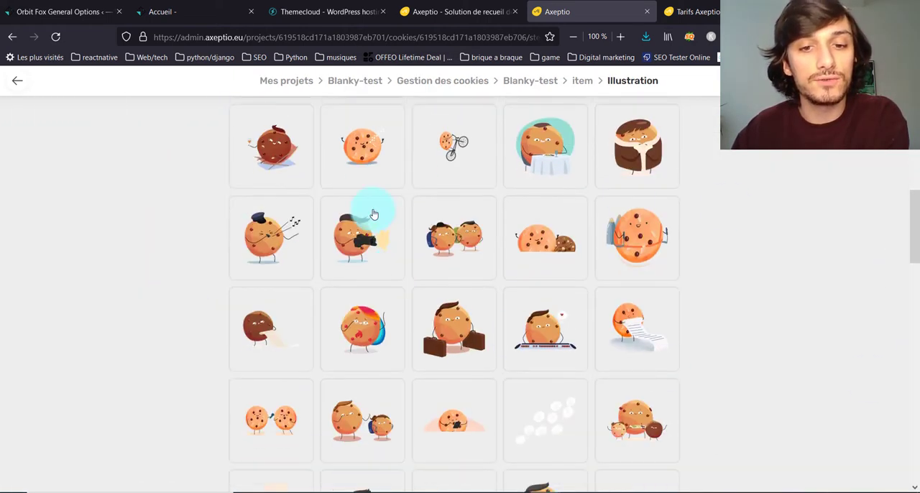
pyautogui.scroll(-4, 575, 287)
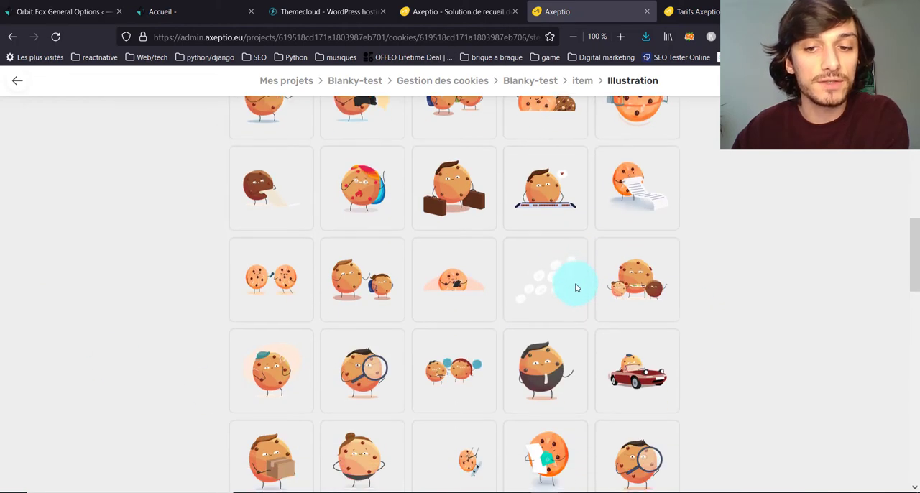
pyautogui.click(665, 324)
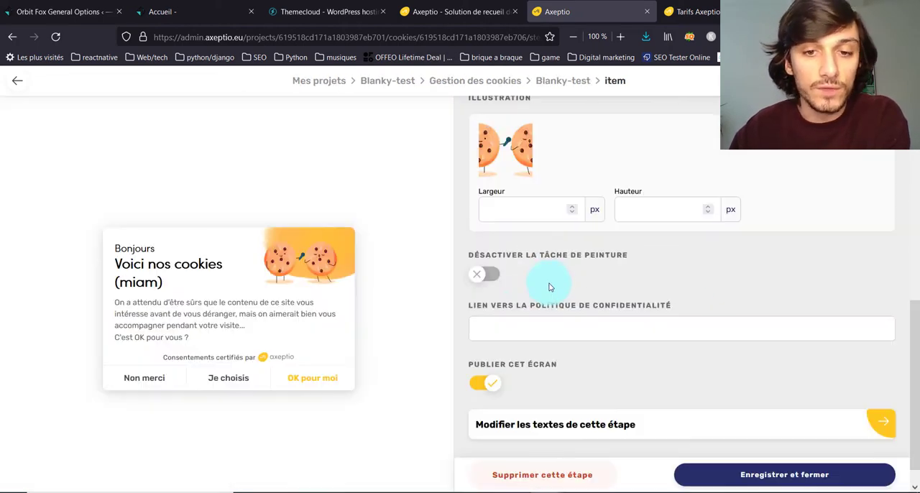
# Step: Disable the paint stain behind the welcome screen's illustration and leave publishing of the screen enabled
pyautogui.click(490, 281)
pyautogui.click(484, 281)
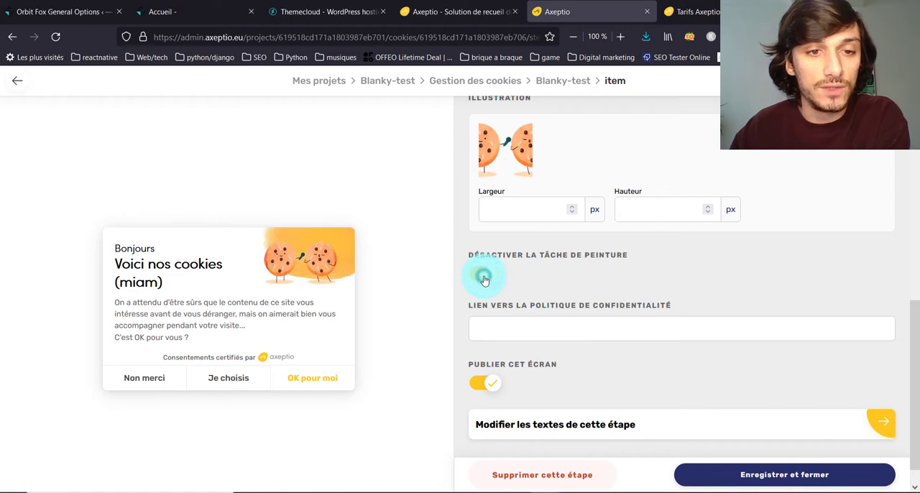
pyautogui.click(484, 280)
pyautogui.scroll(-1, 637, 252)
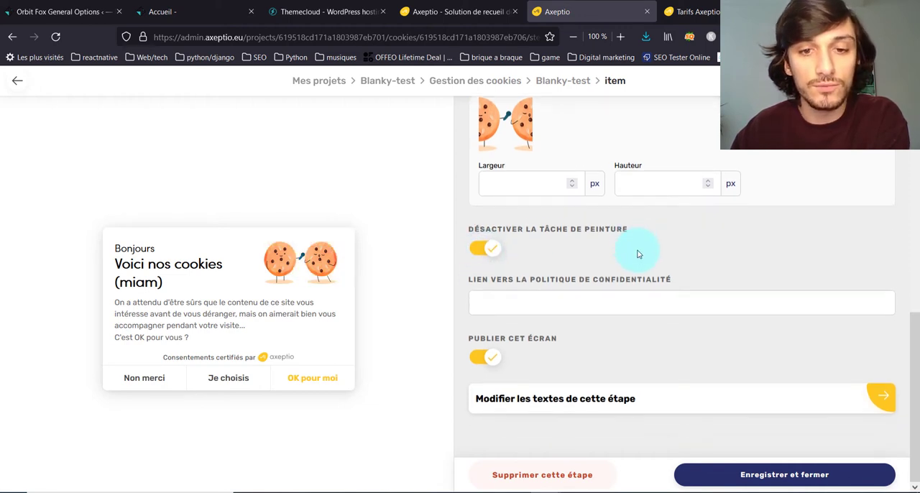
pyautogui.click(488, 359)
pyautogui.click(484, 354)
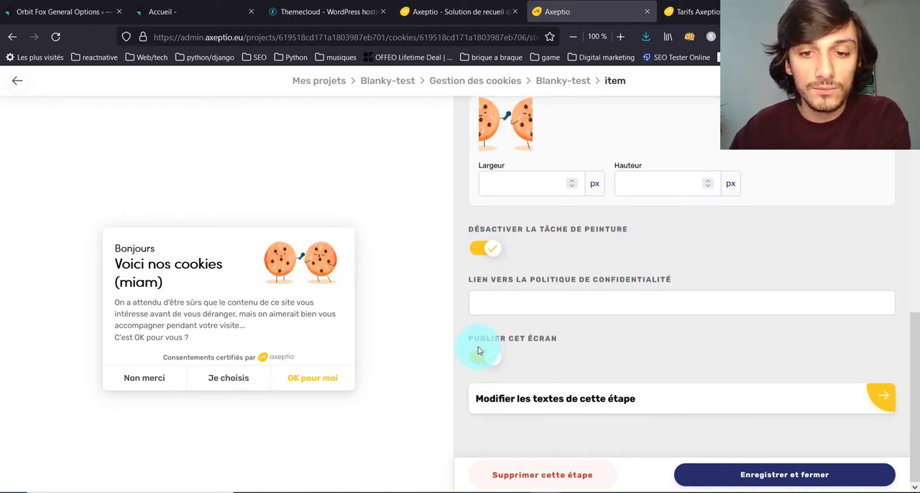
# Step: Review the welcome screen's settings, then save and close it
pyautogui.scroll(5, 639, 361)
pyautogui.scroll(2, 637, 357)
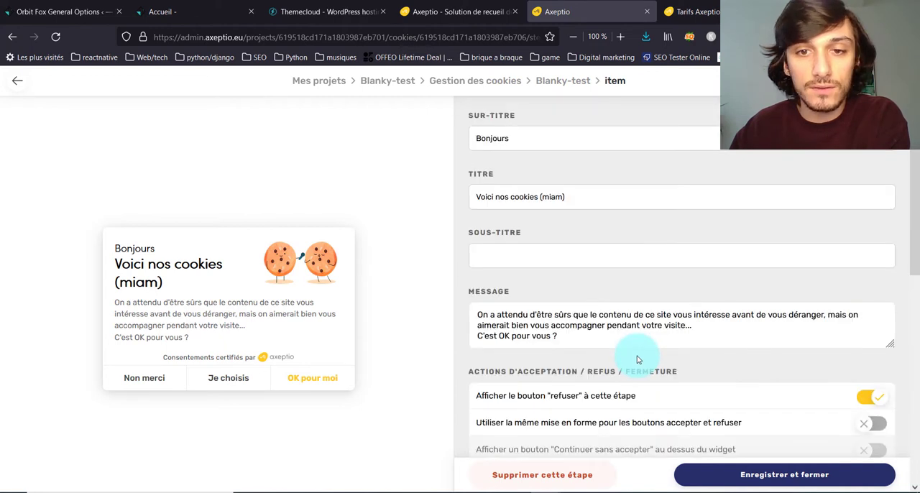
pyautogui.scroll(-1, 647, 303)
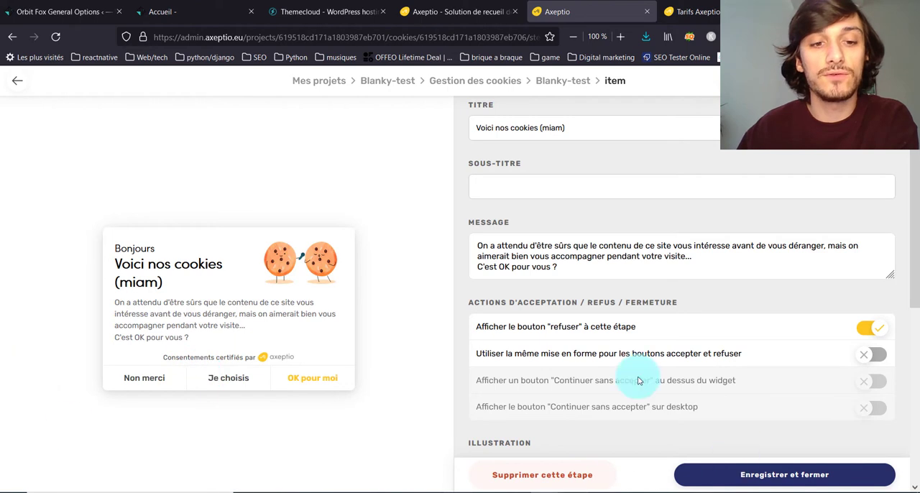
pyautogui.scroll(-4, 731, 325)
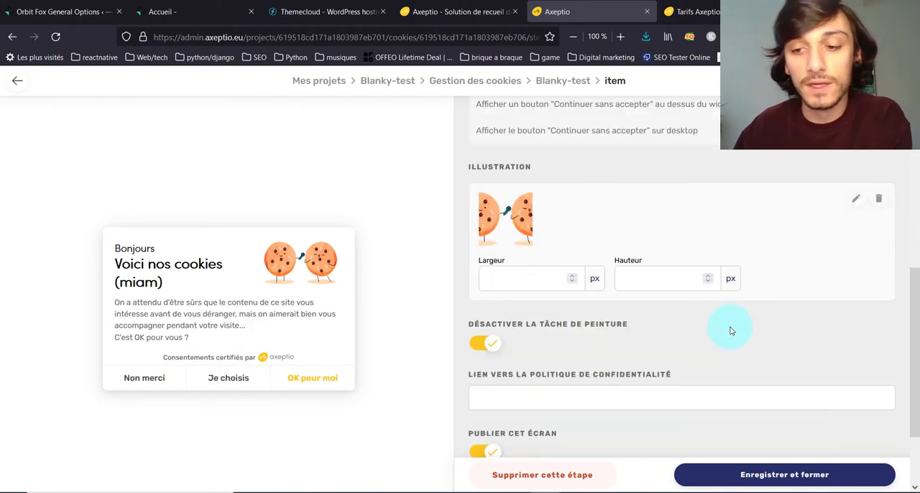
pyautogui.scroll(-2, 731, 331)
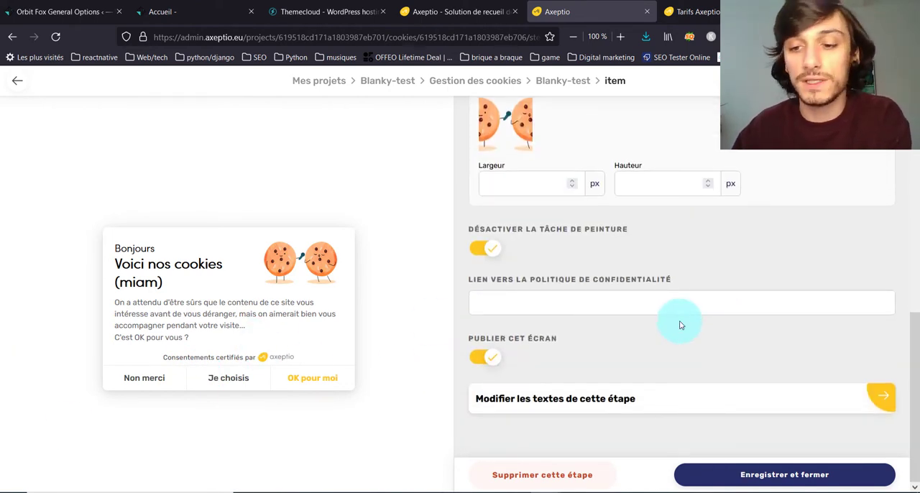
pyautogui.click(776, 480)
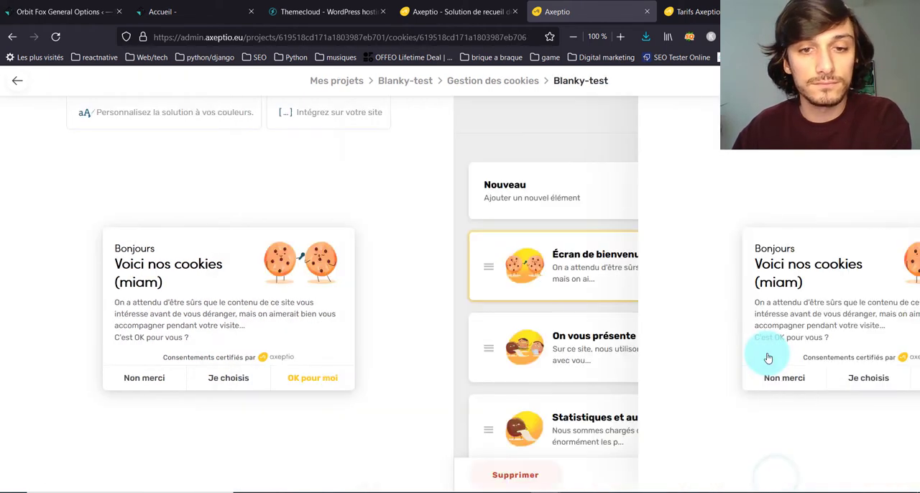
# Step: Open the "On vous présente nos cookies !" screen and examine the settings of its Facebook Pixel cookie
pyautogui.scroll(-3, 579, 359)
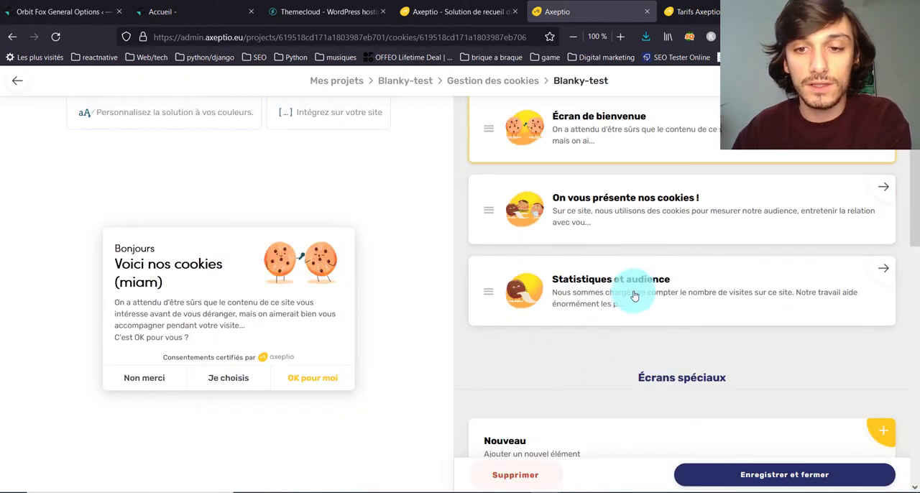
pyautogui.click(723, 213)
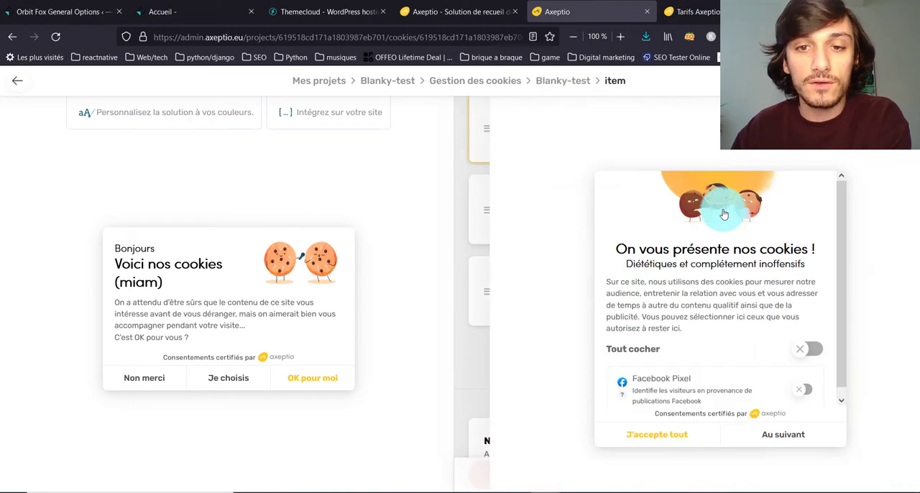
pyautogui.scroll(-2, 236, 373)
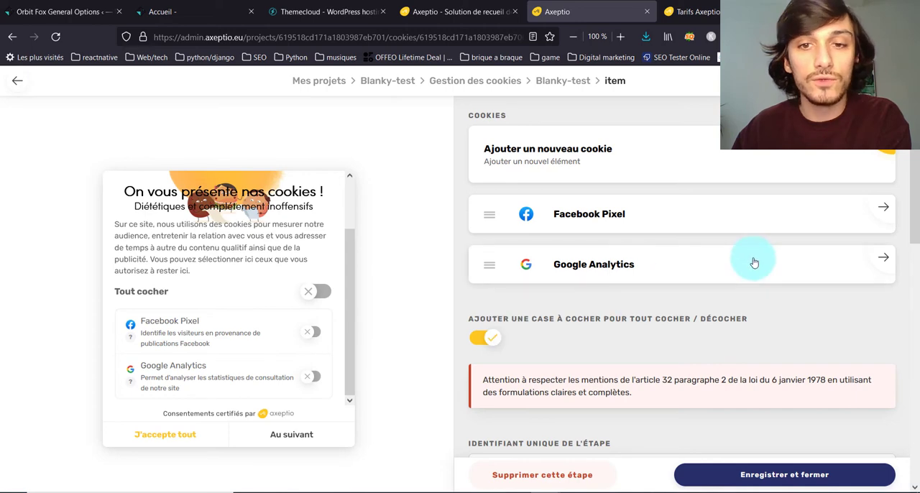
pyautogui.click(879, 210)
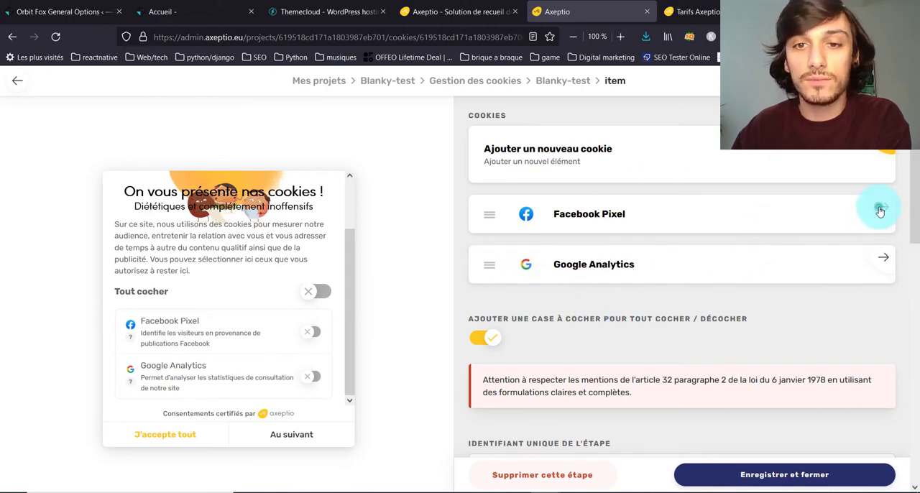
pyautogui.scroll(-4, 459, 266)
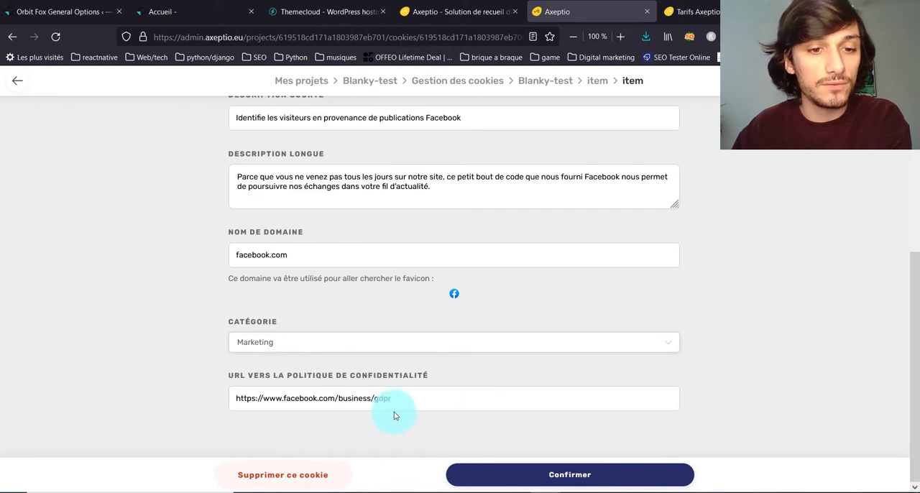
pyautogui.scroll(4, 356, 398)
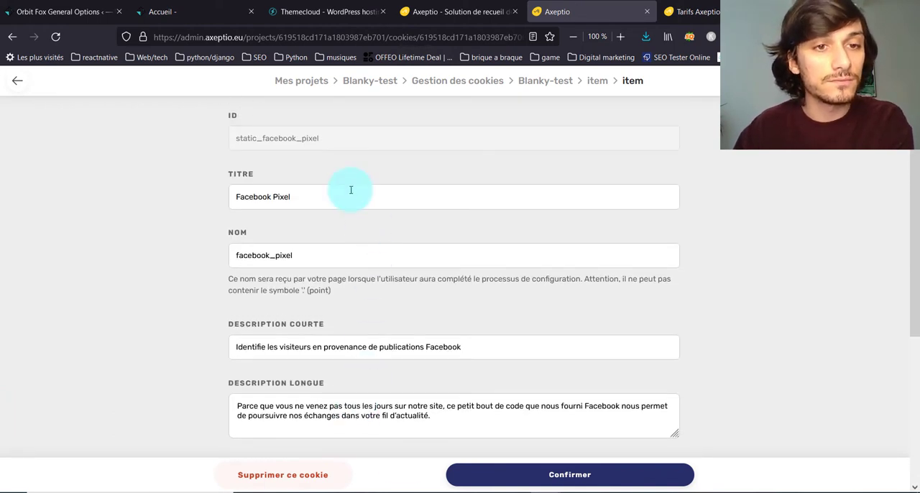
pyautogui.click(27, 79)
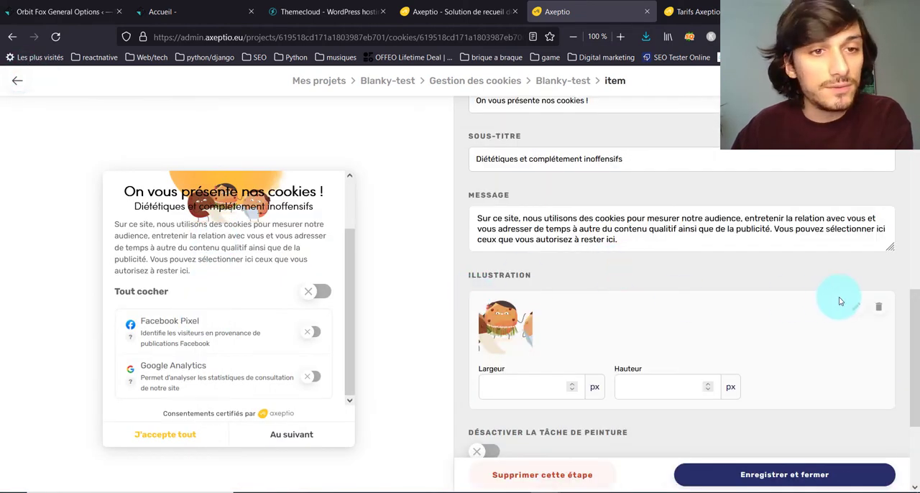
# Step: Remove the illustration from the "On vous présente nos cookies !" screen, disable its paint stain, and save and close the screen
pyautogui.click(878, 307)
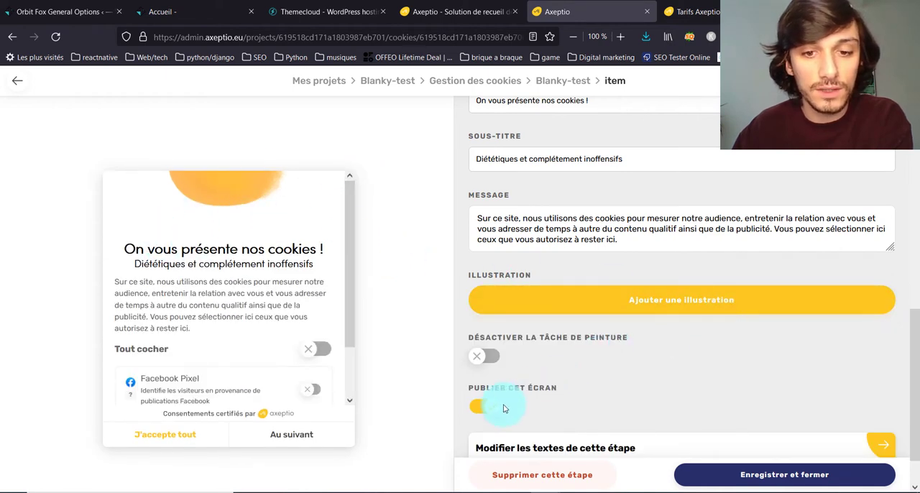
pyautogui.scroll(-1, 544, 349)
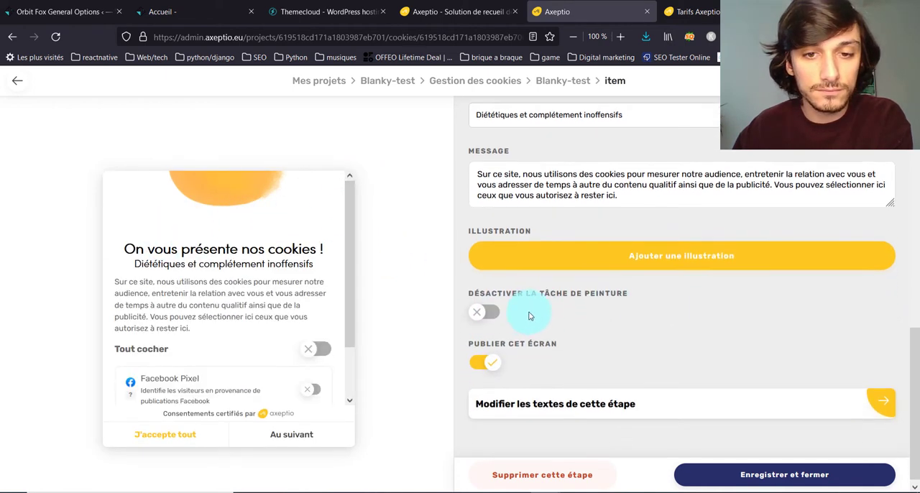
pyautogui.click(493, 310)
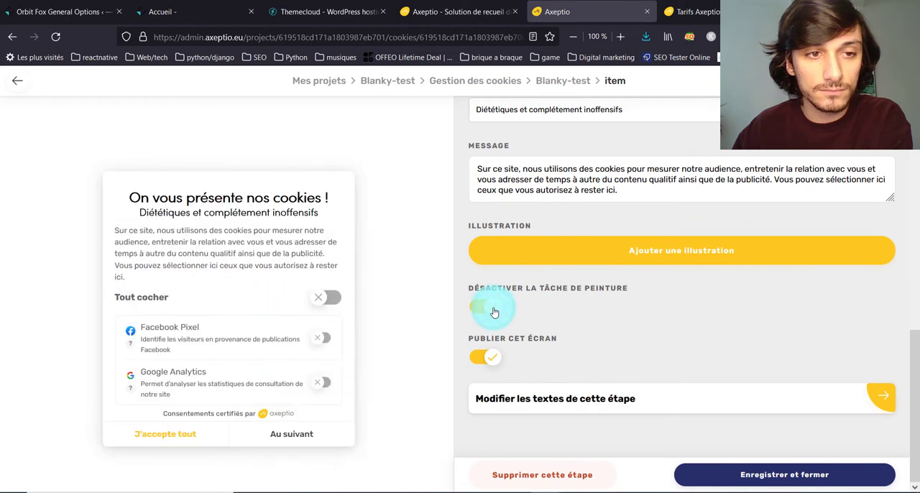
pyautogui.click(739, 472)
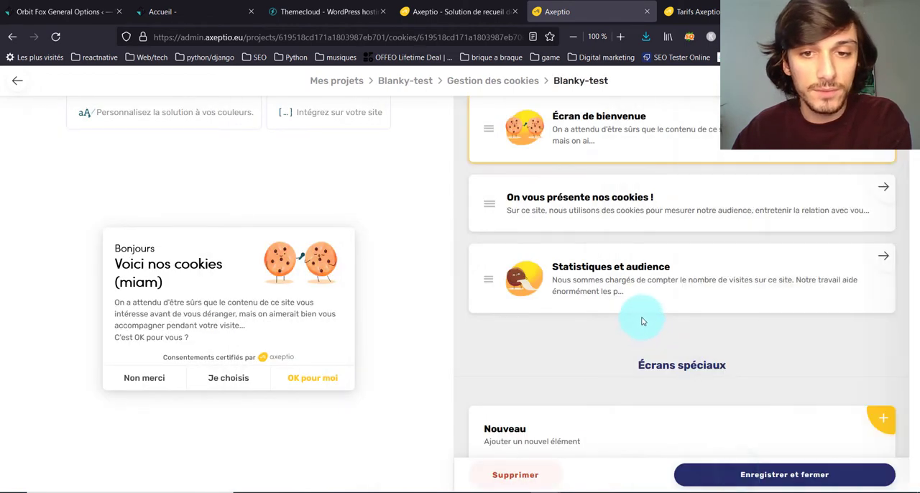
# Step: Add a check/uncheck-all box to the "Statistiques et audience" screen, then save and close it
pyautogui.click(639, 277)
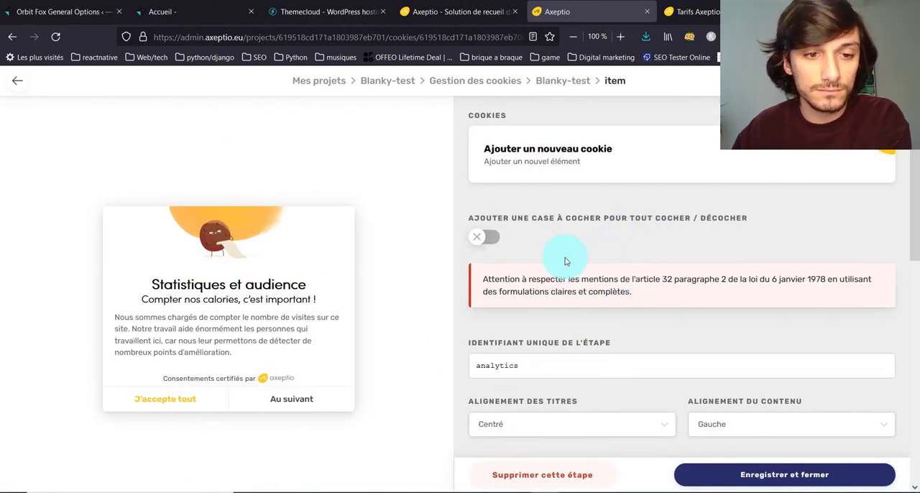
pyautogui.click(495, 241)
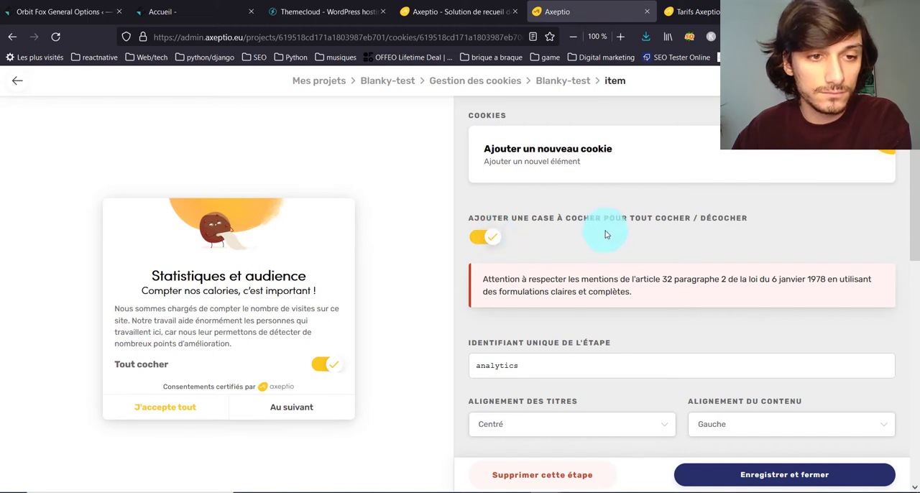
pyautogui.scroll(-3, 605, 234)
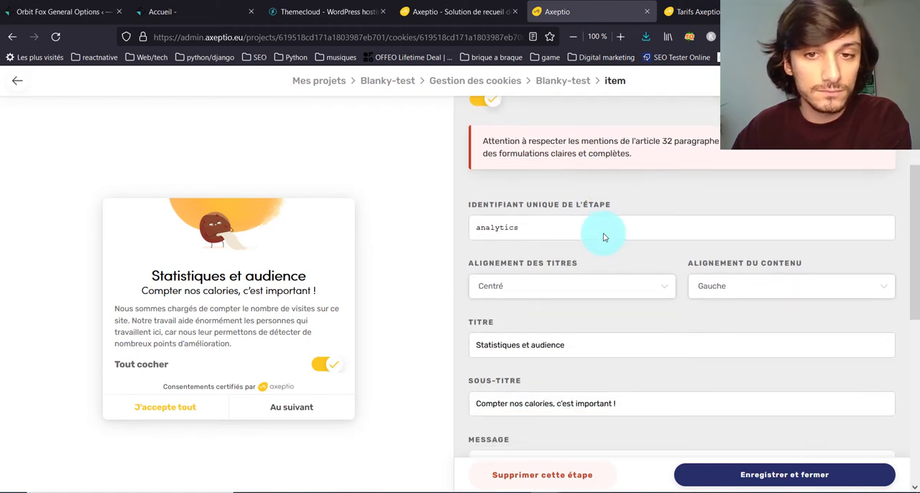
pyautogui.scroll(-8, 603, 237)
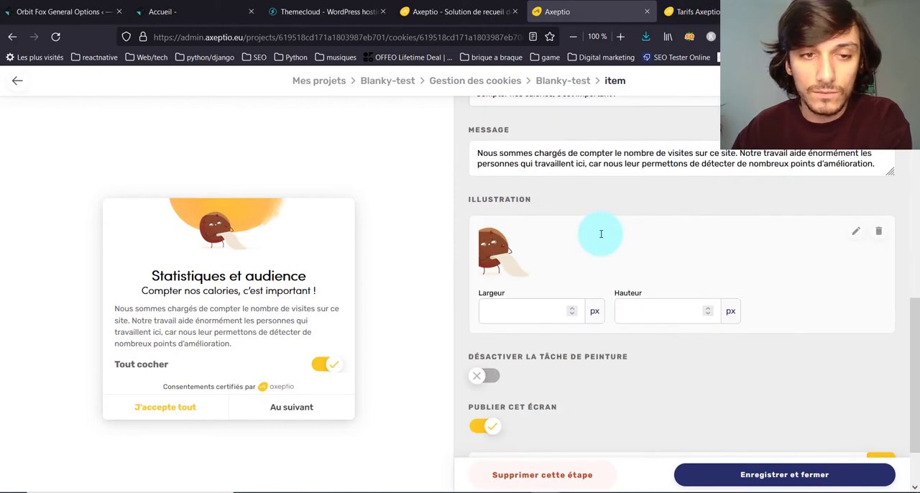
pyautogui.scroll(-1, 602, 237)
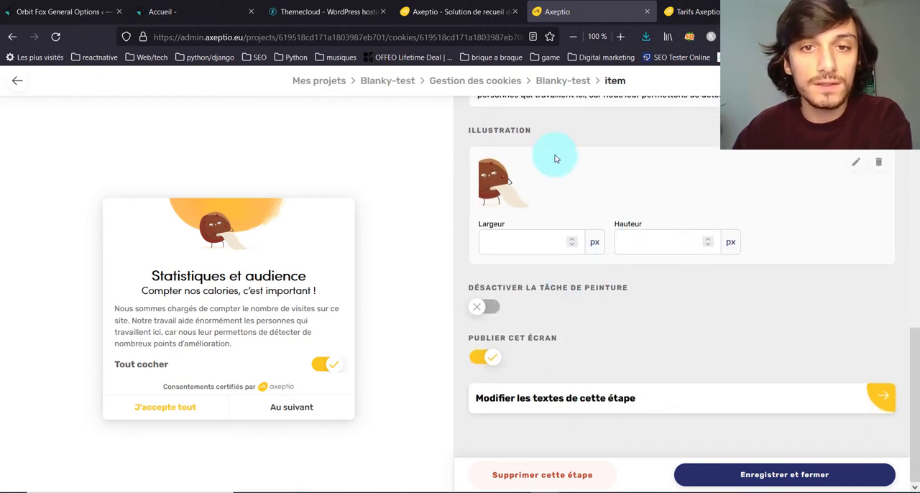
pyautogui.click(735, 474)
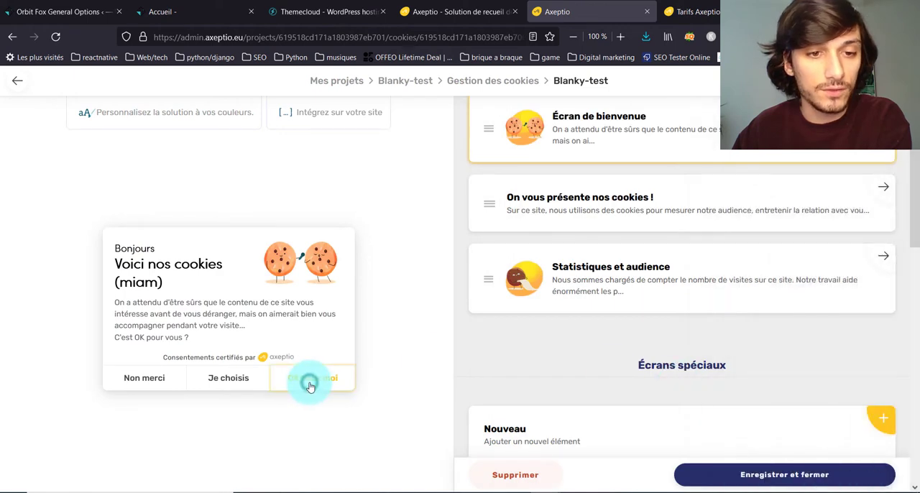
# Step: Preview the widget's cookie choice screen and test its "Tout cocher" switch
pyautogui.click(219, 388)
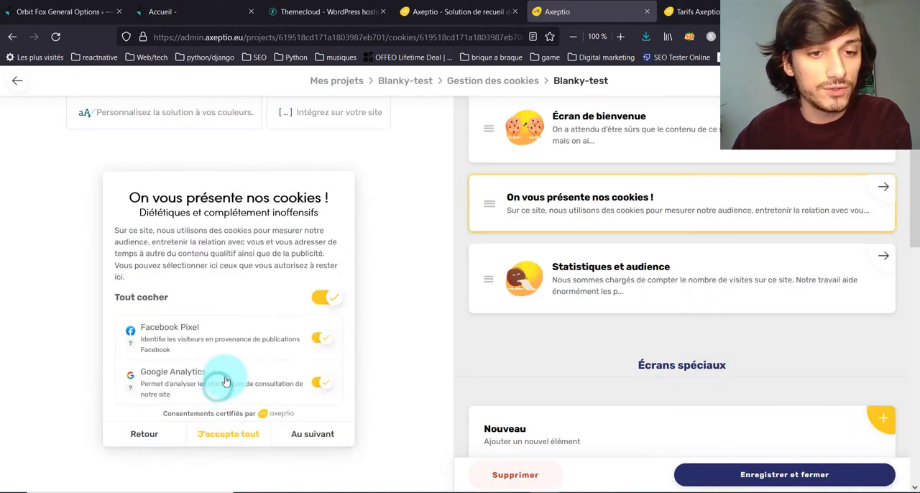
pyautogui.click(329, 302)
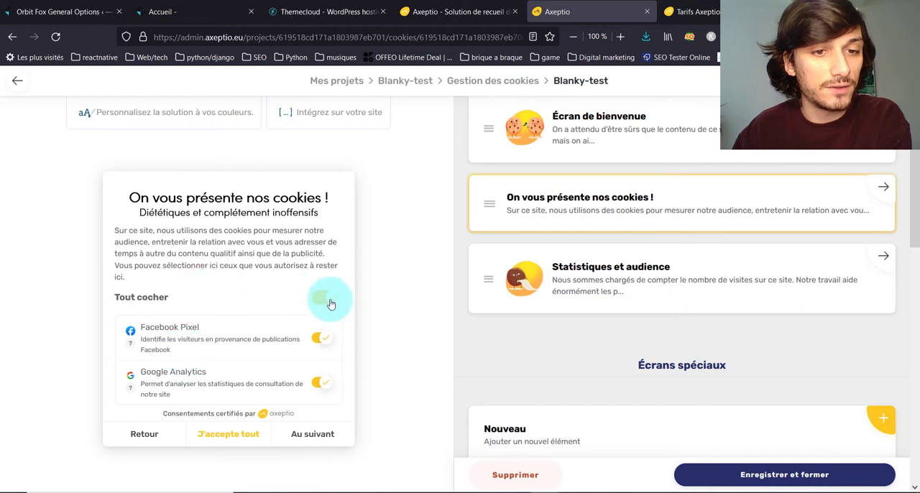
pyautogui.click(327, 300)
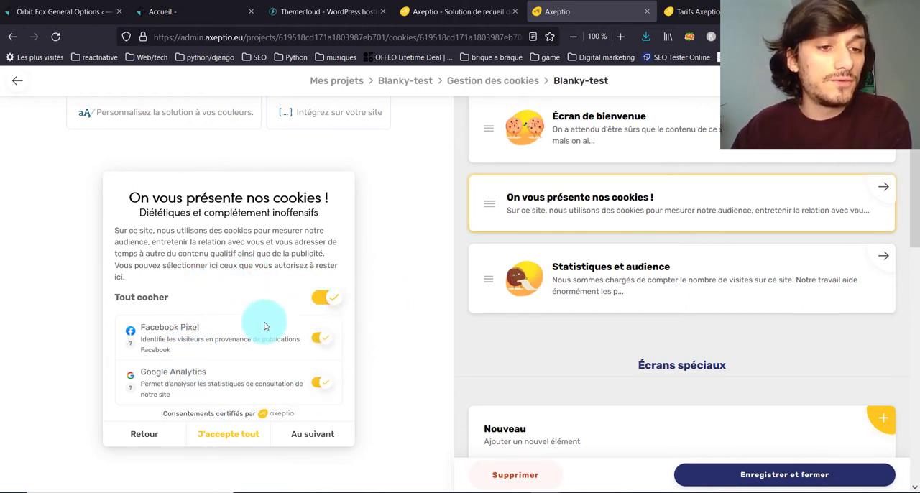
# Step: Review the configuration's widget language, consent and advanced options, then save and close the configuration
pyautogui.scroll(-3, 650, 319)
pyautogui.scroll(5, 648, 317)
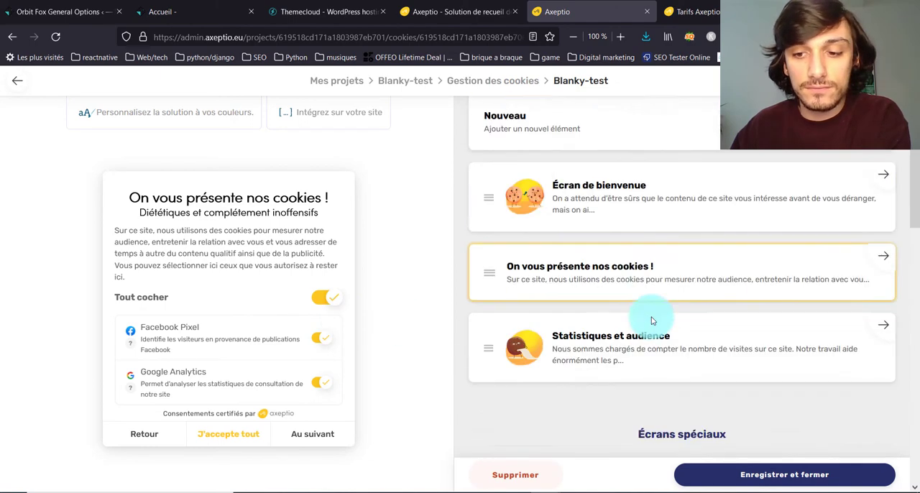
pyautogui.scroll(-4, 683, 214)
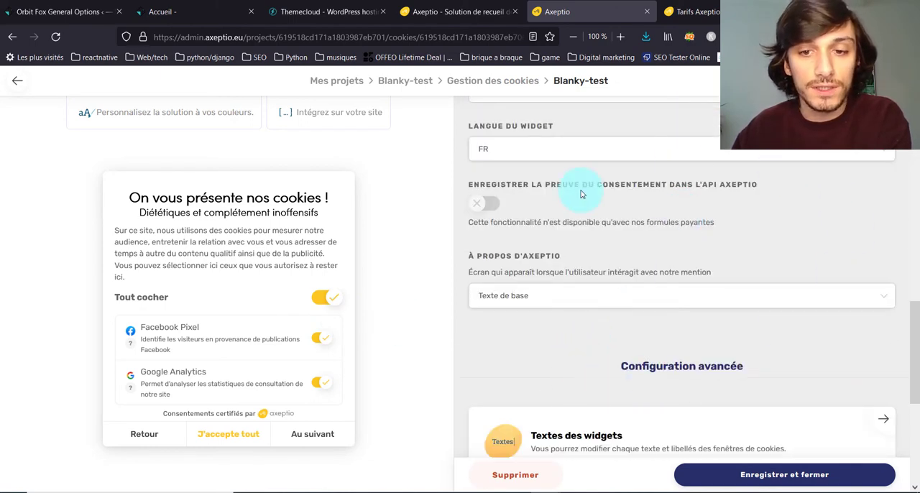
pyautogui.scroll(1, 560, 182)
pyautogui.scroll(-2, 551, 300)
pyautogui.scroll(-2, 550, 305)
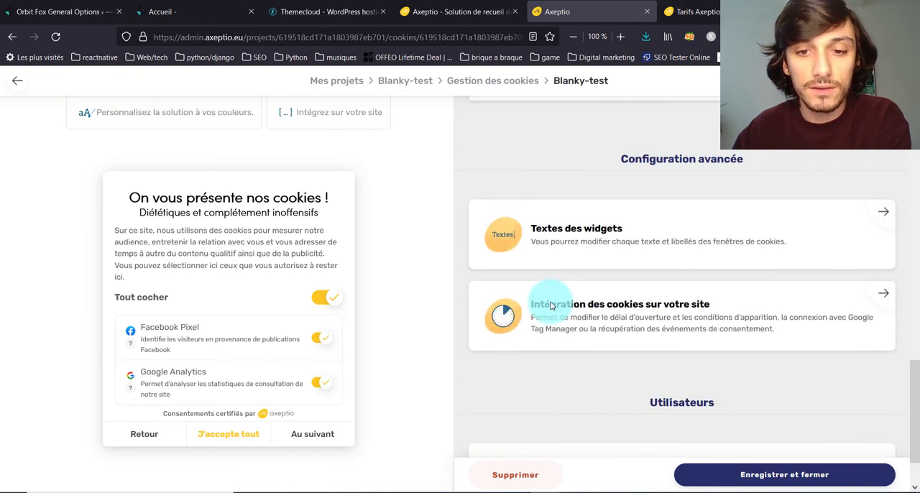
pyautogui.scroll(-1, 676, 286)
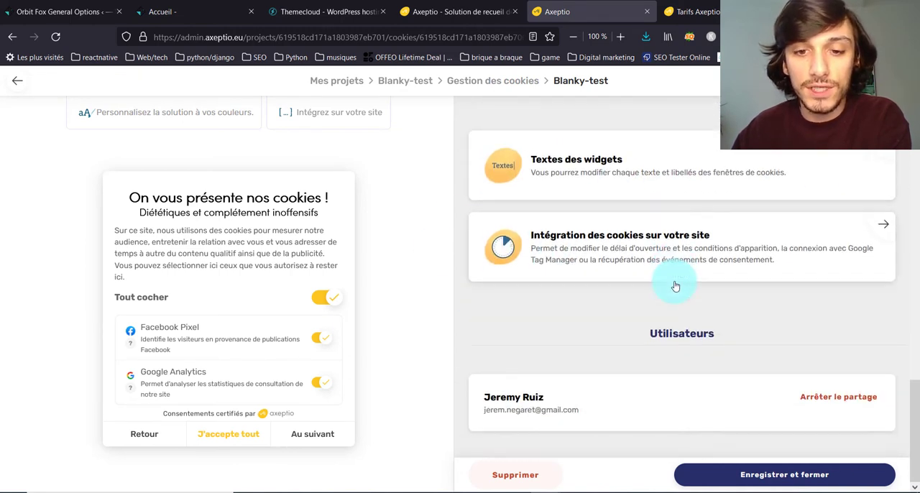
pyautogui.click(789, 475)
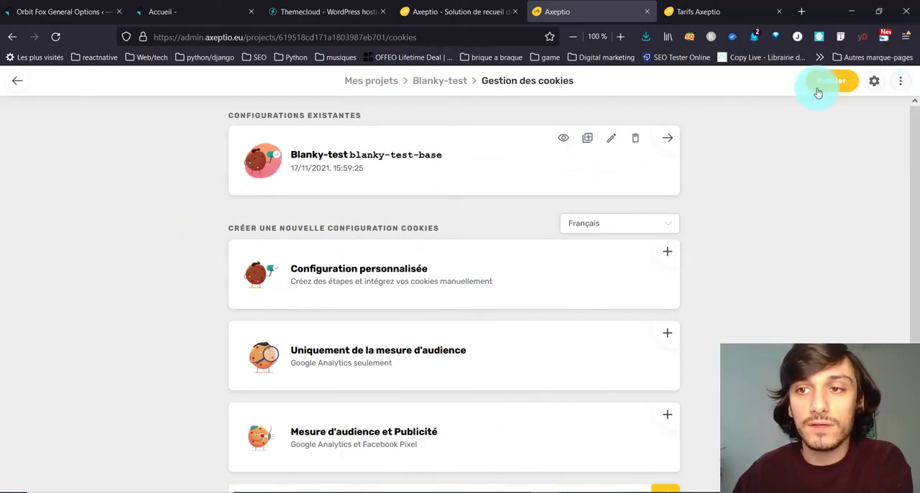
# Step: Try to publish the Blanky-test cookie project with all three of its screens
pyautogui.click(819, 89)
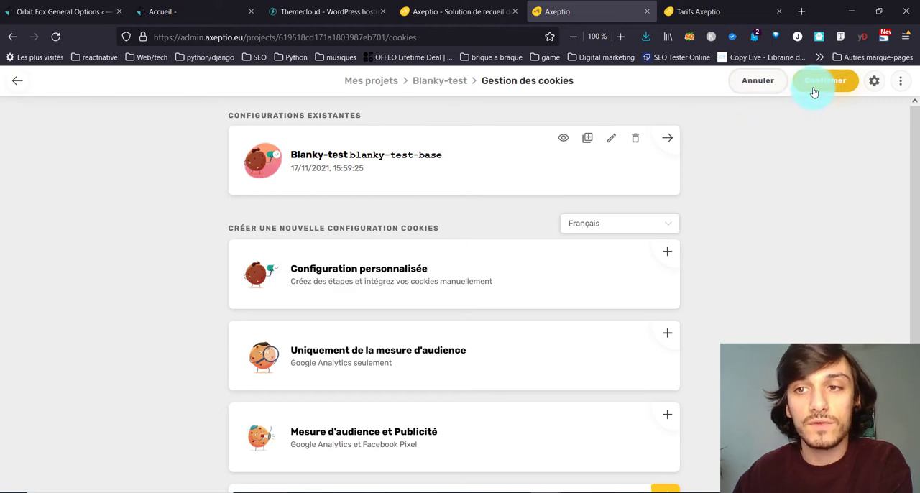
pyautogui.click(814, 89)
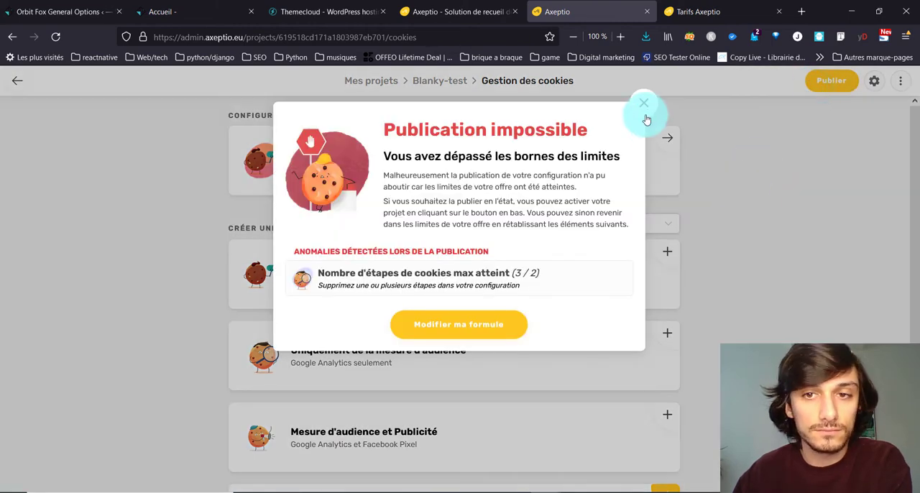
pyautogui.click(644, 109)
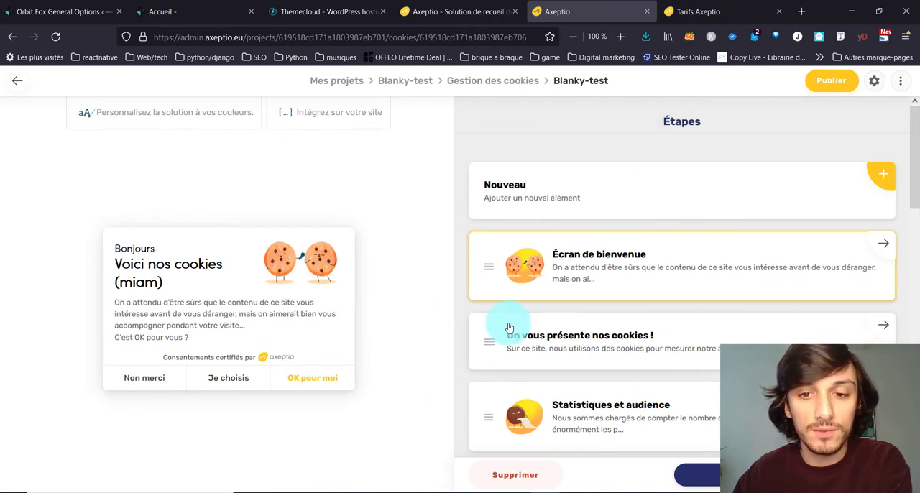
# Step: Delete the "Statistiques et audience" screen from the Blanky-test cookie configuration
pyautogui.click(881, 326)
pyautogui.click(11, 84)
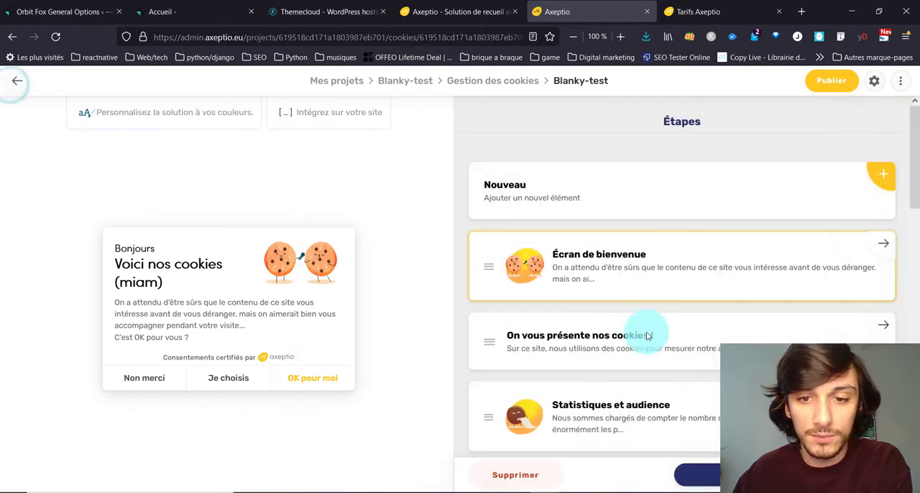
pyautogui.click(493, 425)
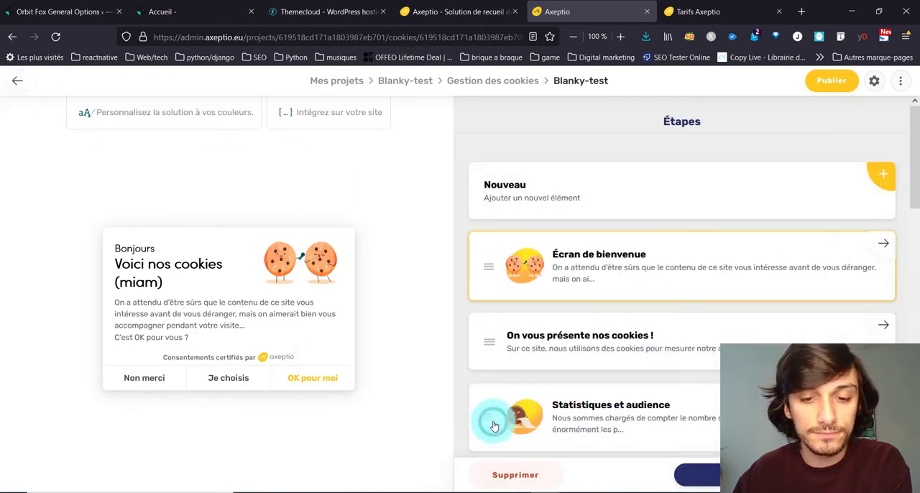
pyautogui.click(519, 475)
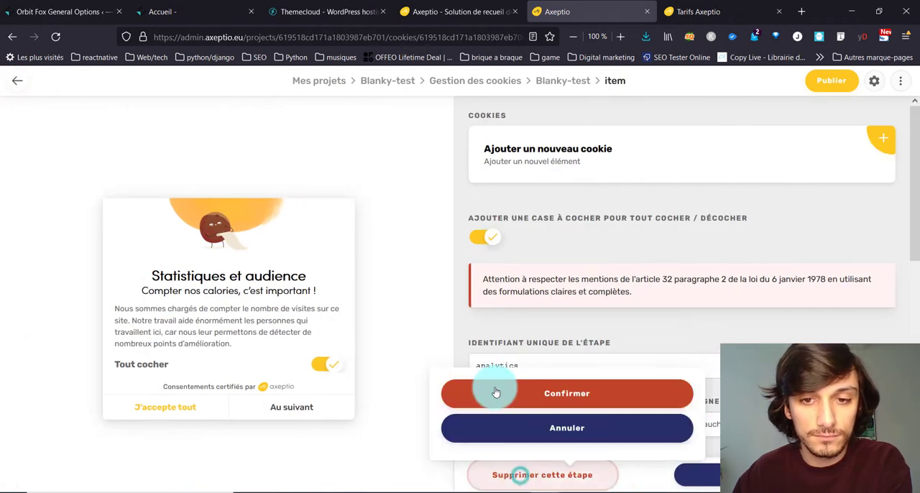
pyautogui.click(493, 392)
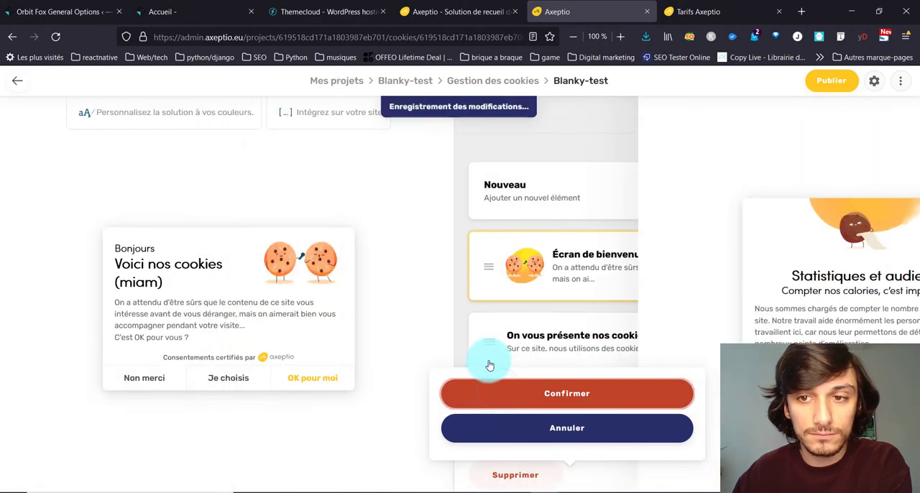
# Step: Publish the updated Blanky-test cookie project and open the options for integrating cookies on the site
pyautogui.click(827, 81)
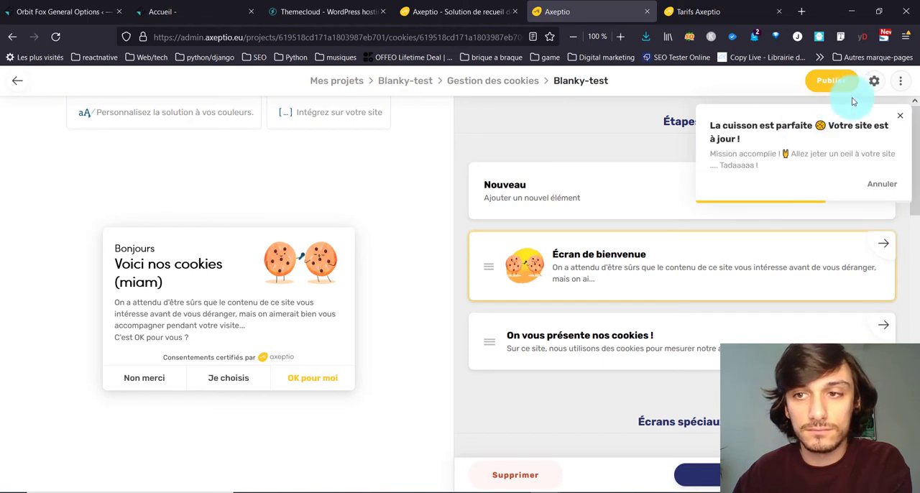
pyautogui.click(876, 84)
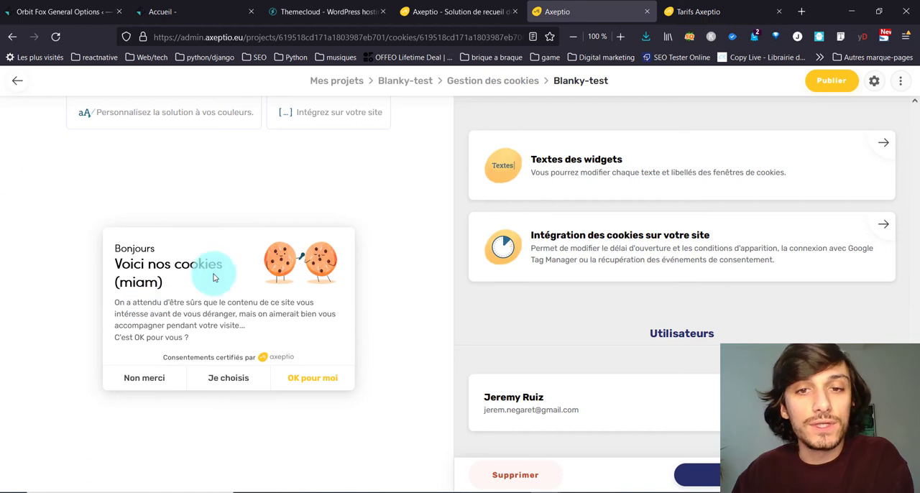
pyautogui.click(658, 262)
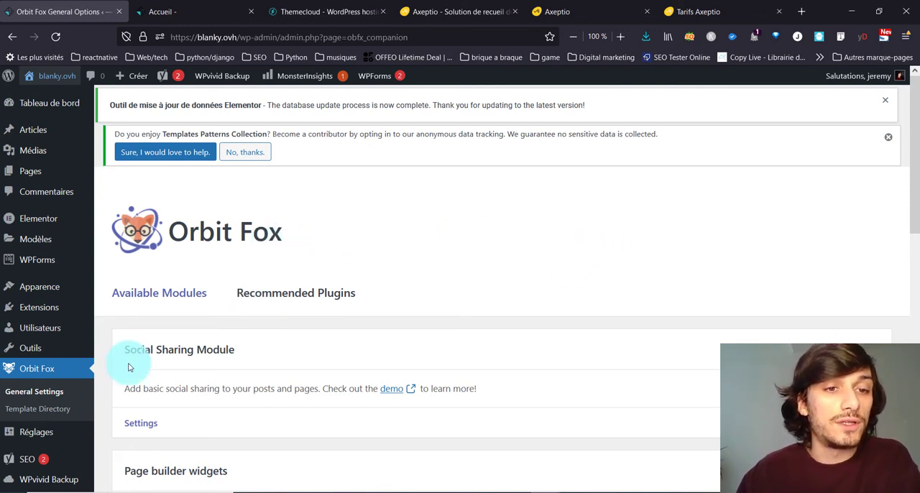
# Step: Locate the Header Footer Scripts module among the Orbit Fox modules and open the theme customizer for the blanky.ovh home page
pyautogui.scroll(-5, 302, 267)
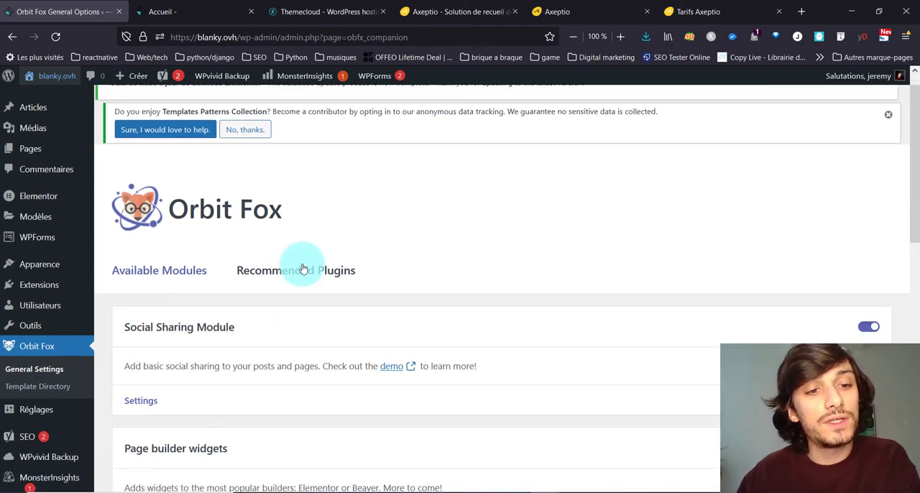
pyautogui.scroll(-1, 317, 255)
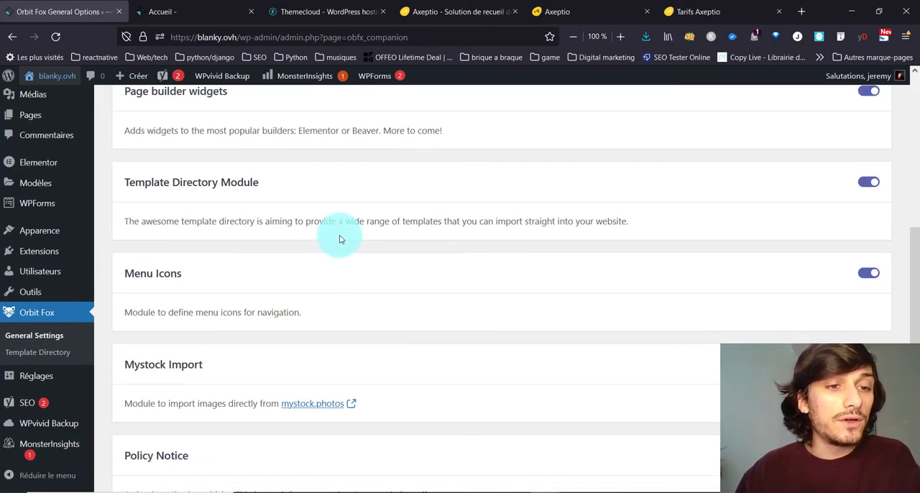
pyautogui.click(191, 12)
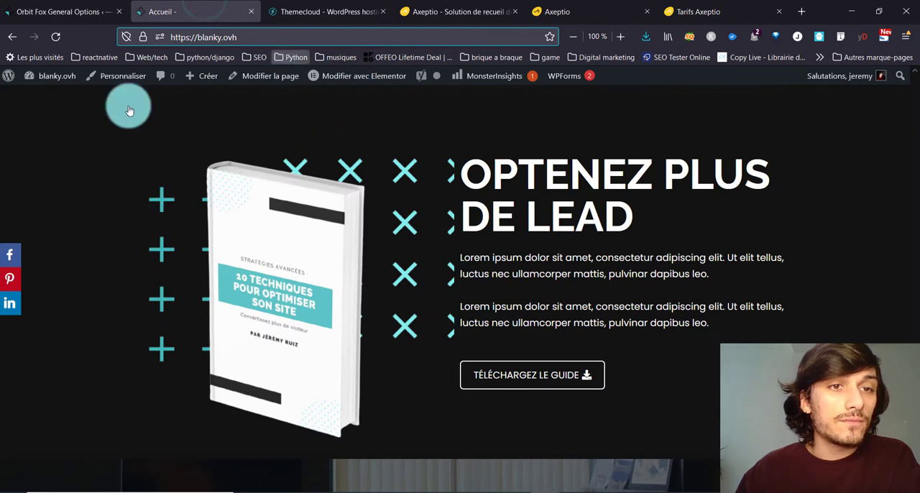
pyautogui.click(122, 76)
pyautogui.click(61, 12)
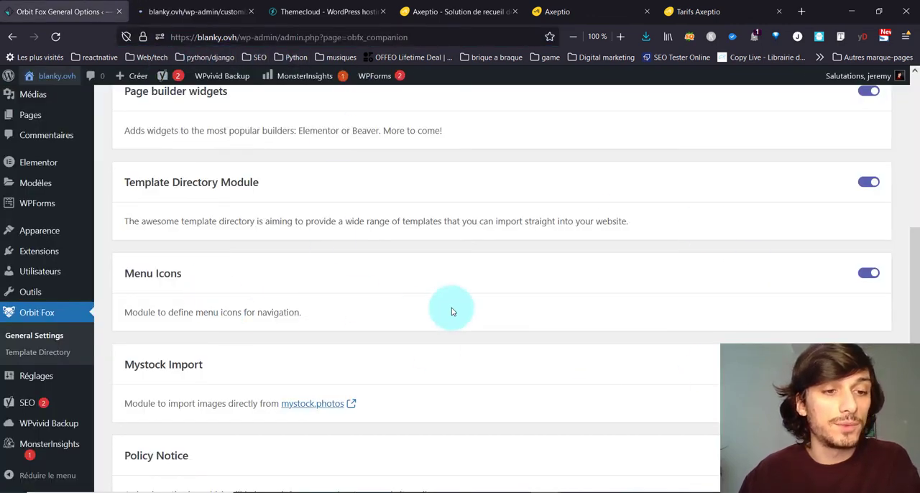
pyautogui.scroll(-3, 451, 311)
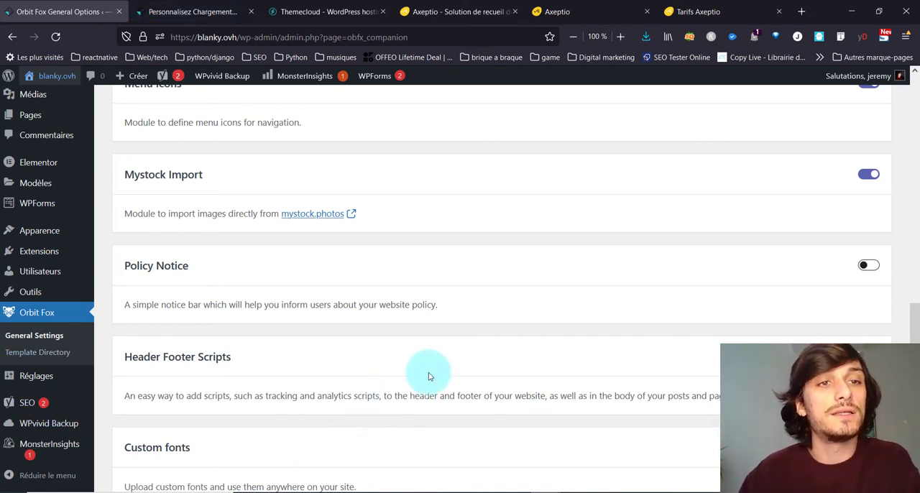
# Step: Replace the placeholder in the customizer's footer scripts with the copied Axeptio integration code and publish the change
pyautogui.click(194, 11)
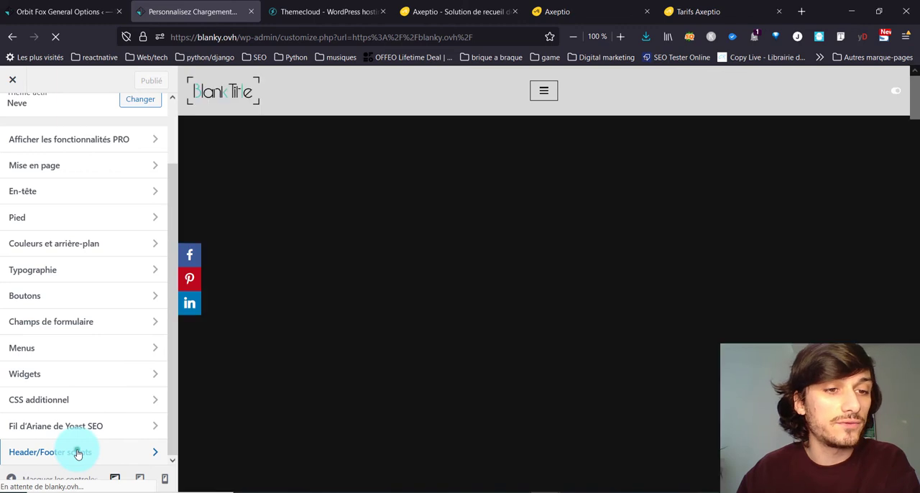
pyautogui.click(78, 450)
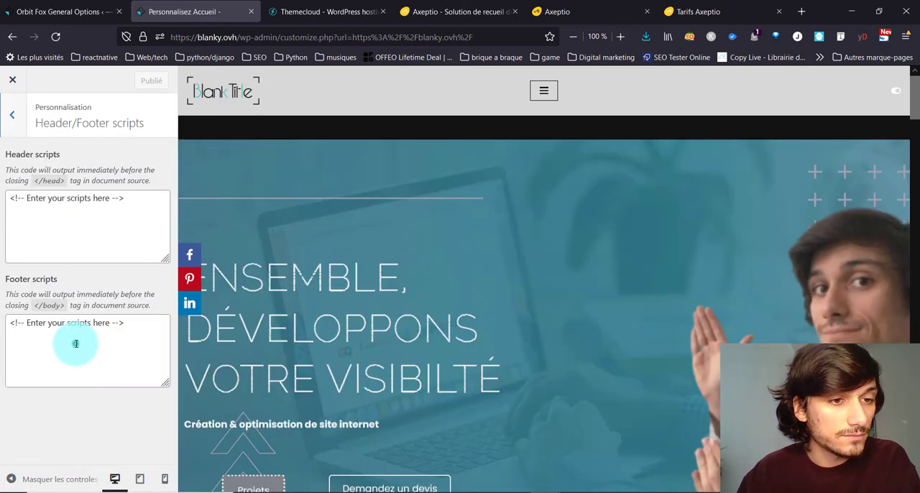
pyautogui.click(75, 342)
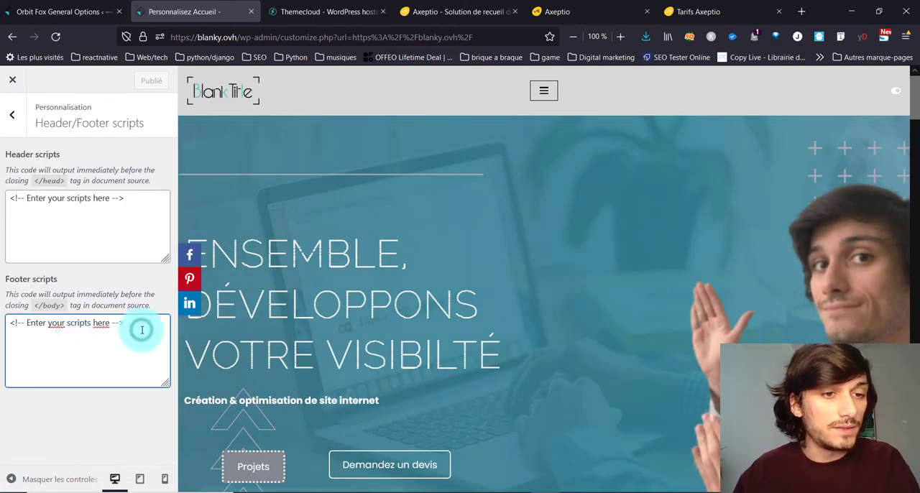
pyautogui.hotkey('ctrl', 'a')
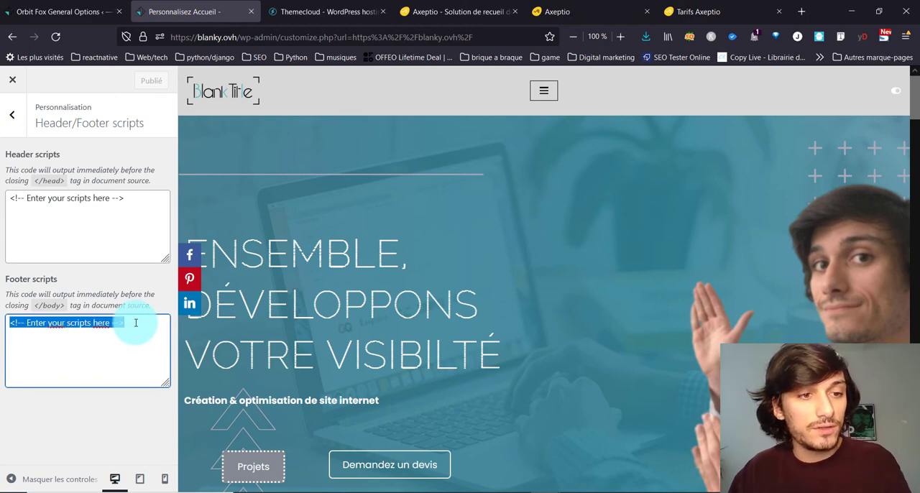
pyautogui.hotkey('ctrl', 'v')
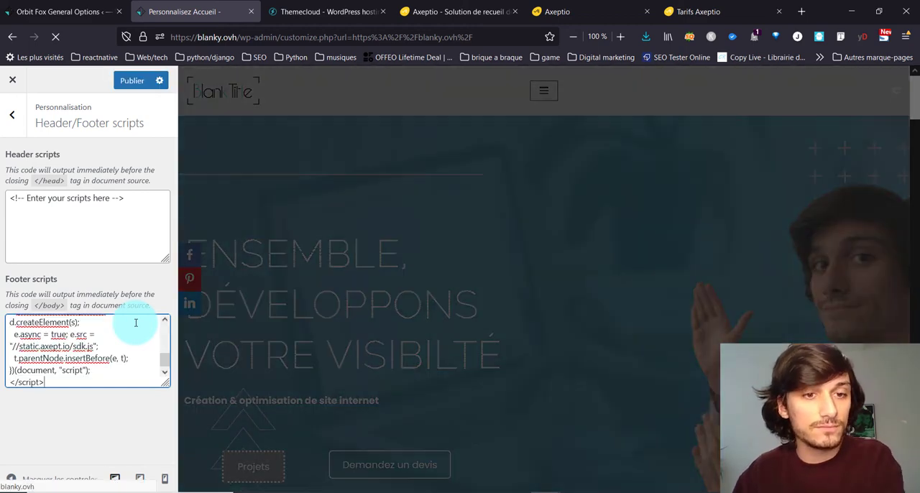
pyautogui.click(131, 81)
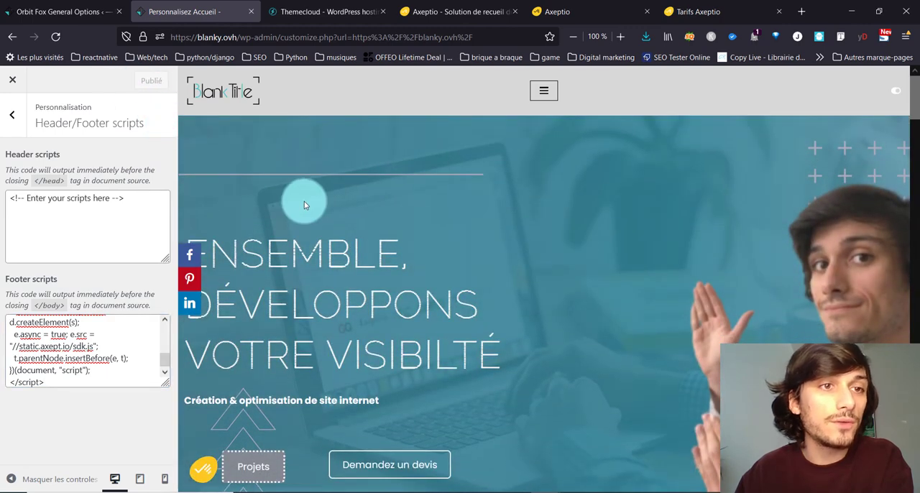
# Step: Leave the customizer and test the cookie widget on the home page, choosing cookies individually, ticking them all and finishing
pyautogui.click(14, 80)
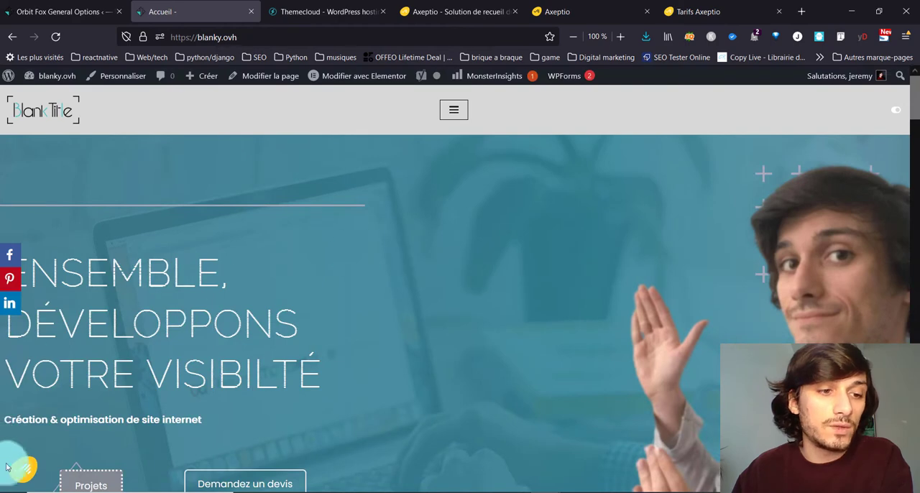
pyautogui.click(19, 476)
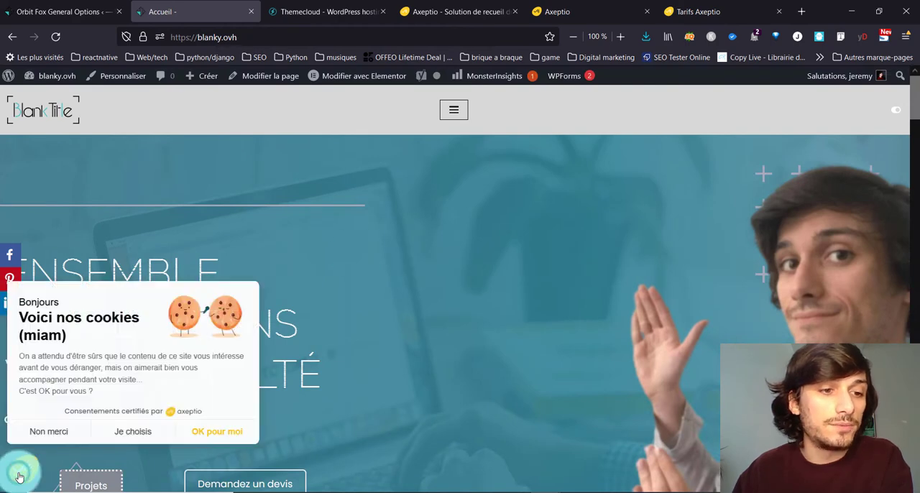
pyautogui.click(140, 431)
pyautogui.click(142, 433)
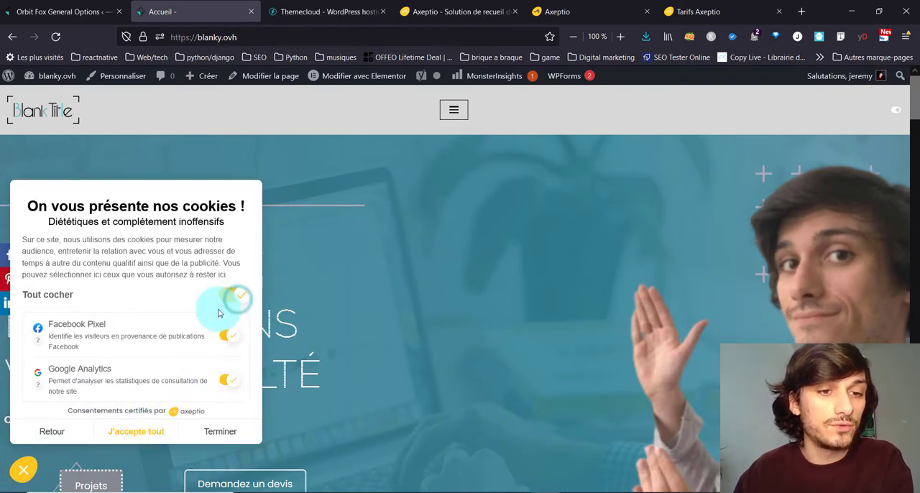
pyautogui.click(229, 433)
# Step: Search the WordPress plugin directory for "header and footer", then install and activate the Header and Footer Scripts plugin
pyautogui.click(71, 8)
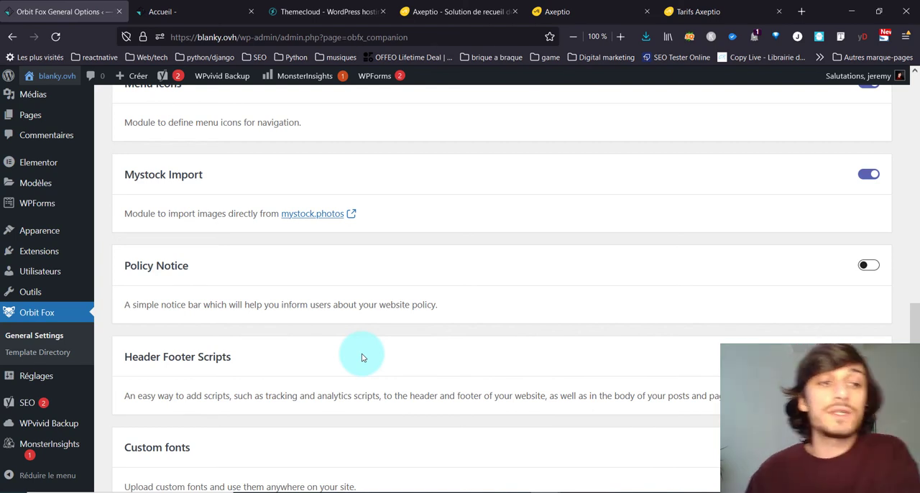
pyautogui.moveTo(50, 249)
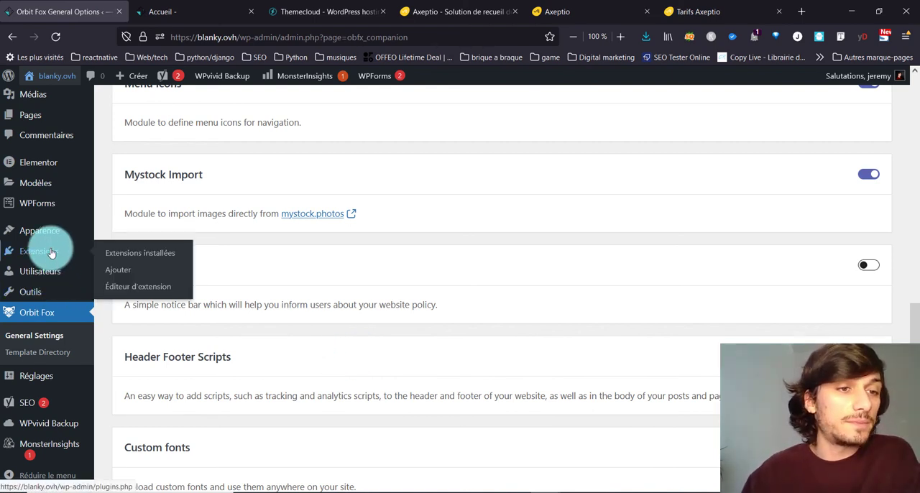
pyautogui.click(130, 272)
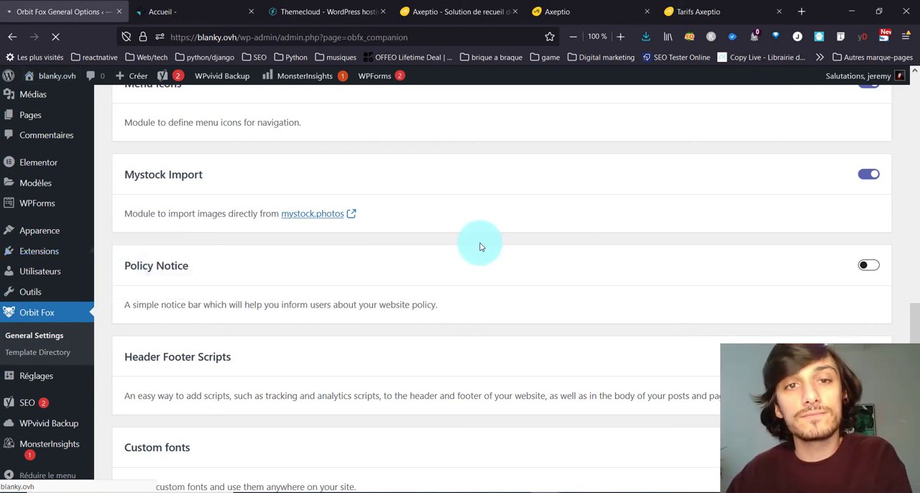
pyautogui.click(823, 185)
pyautogui.write('header and footer')
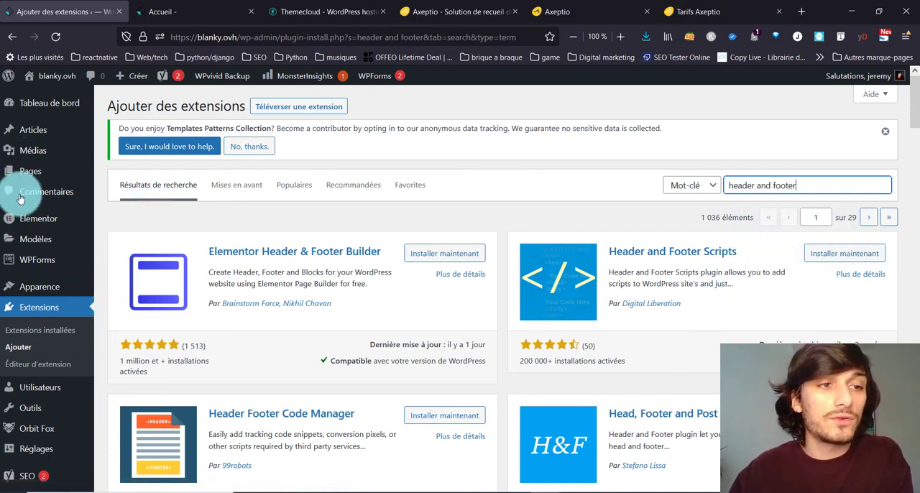
pyautogui.click(874, 261)
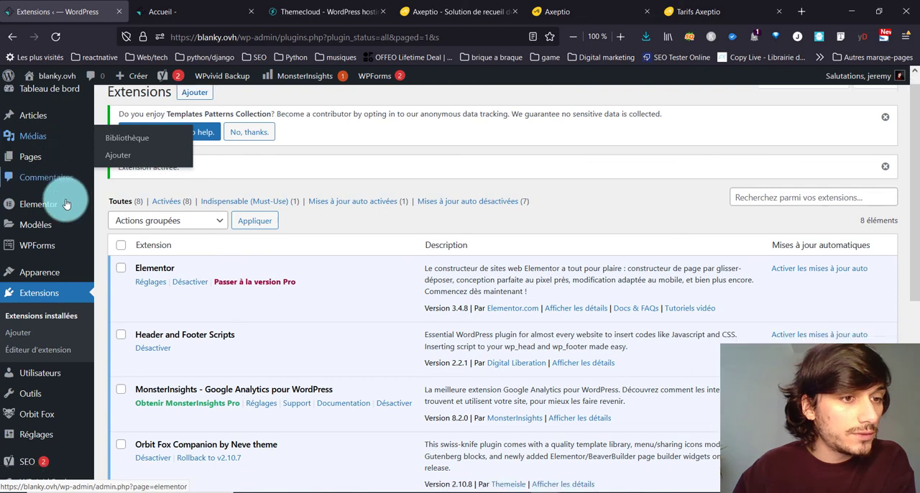
# Step: Open the Header and Footer Scripts settings and examine the fields for inserting scripts in the header and the footer
pyautogui.scroll(-3, 67, 197)
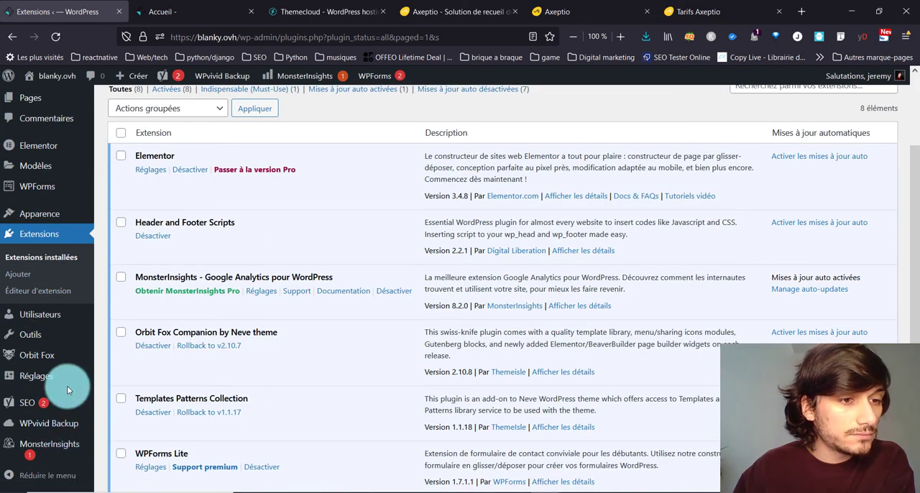
pyautogui.moveTo(67, 383)
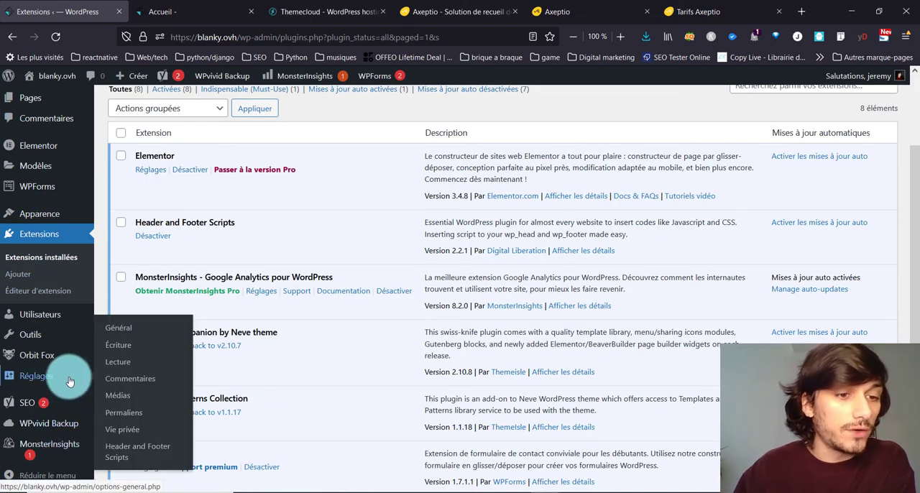
pyautogui.click(139, 446)
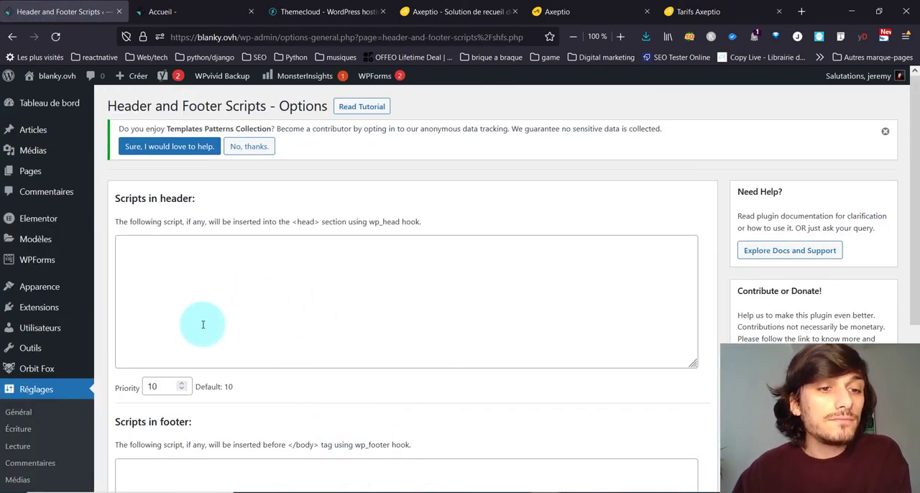
pyautogui.click(215, 259)
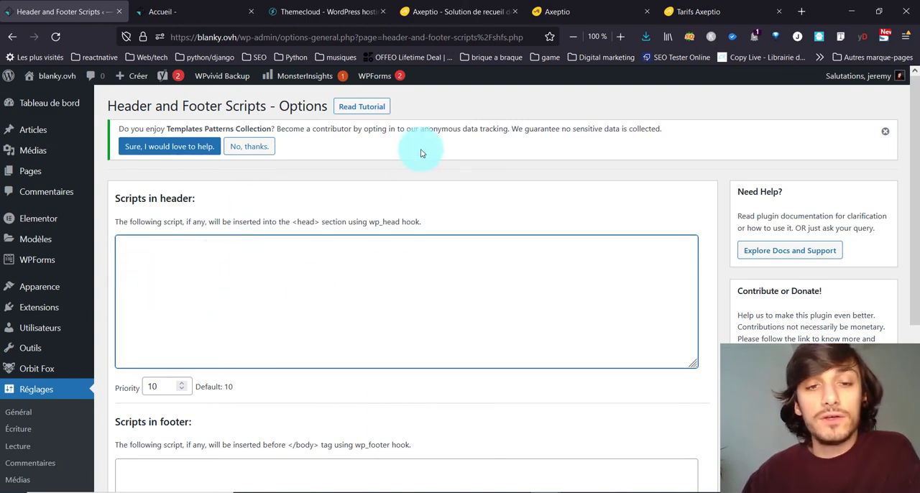
pyautogui.scroll(-3, 320, 286)
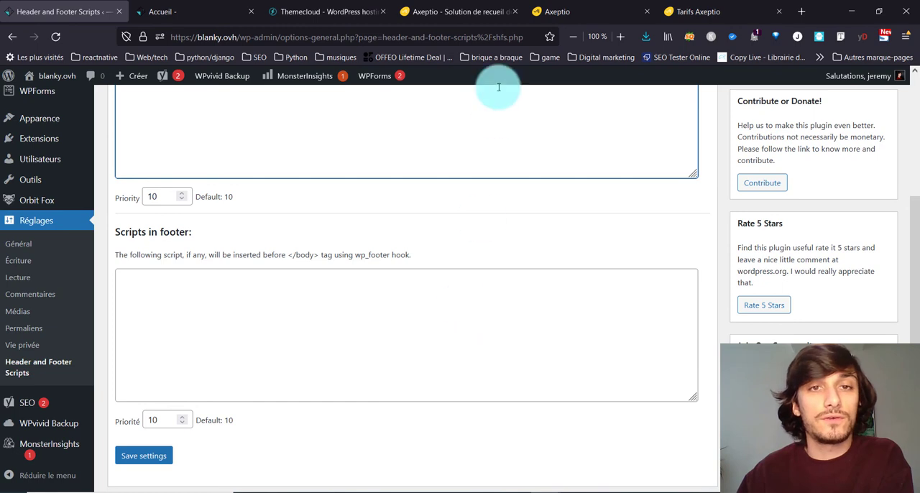
pyautogui.click(260, 317)
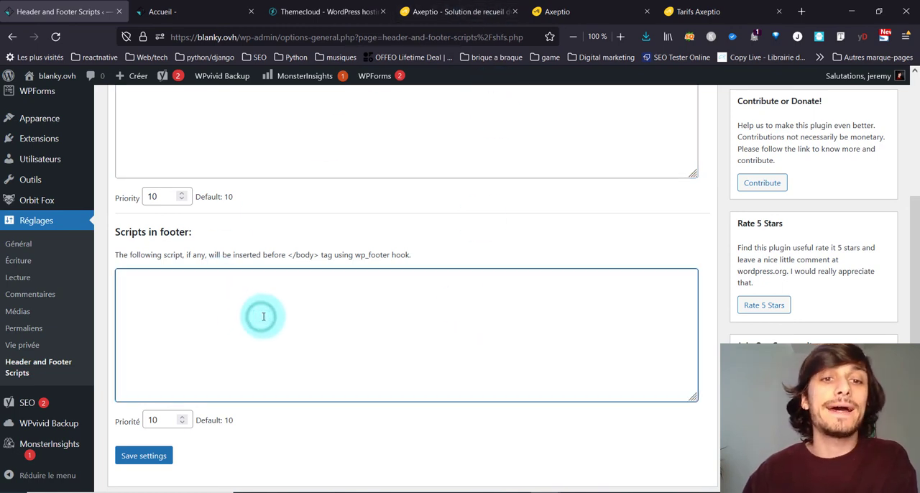